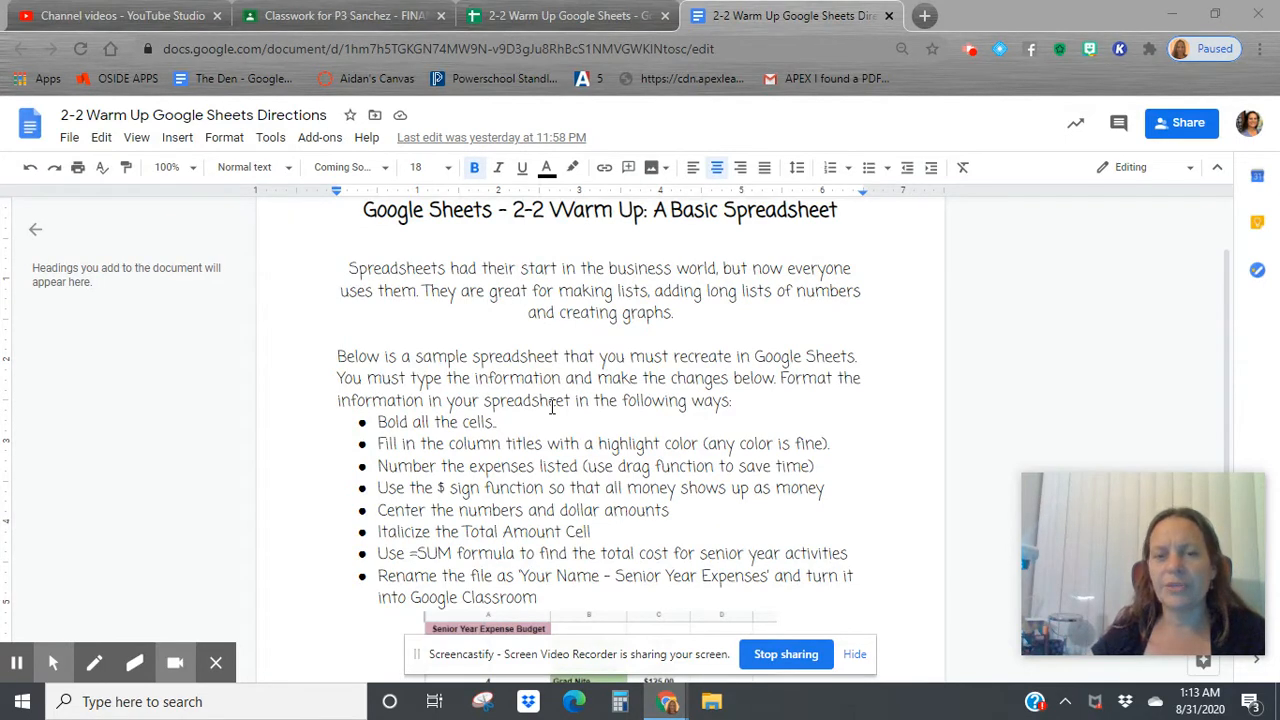
# Step: Place the warm-up directions in a separate window beside the blank 2-2 Warm Up spreadsheet, with the sample budget in view
pyautogui.scroll(-2, 551, 407)
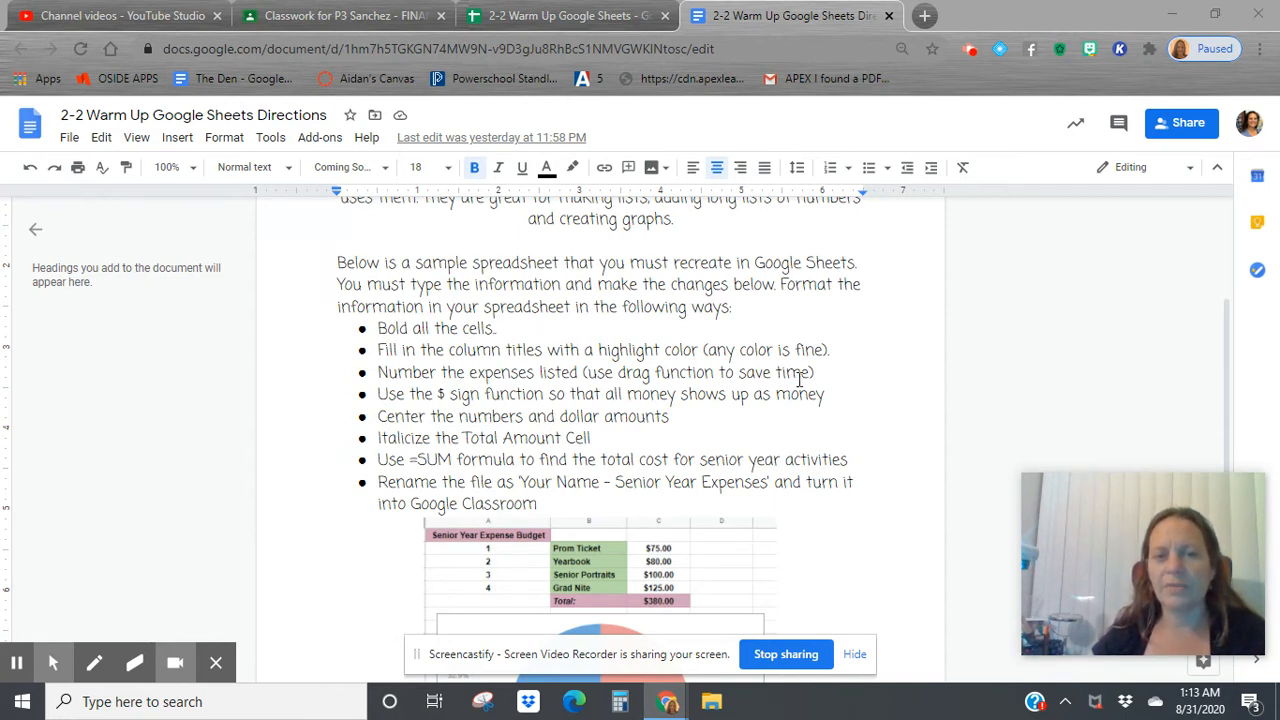
pyautogui.scroll(-2, 624, 394)
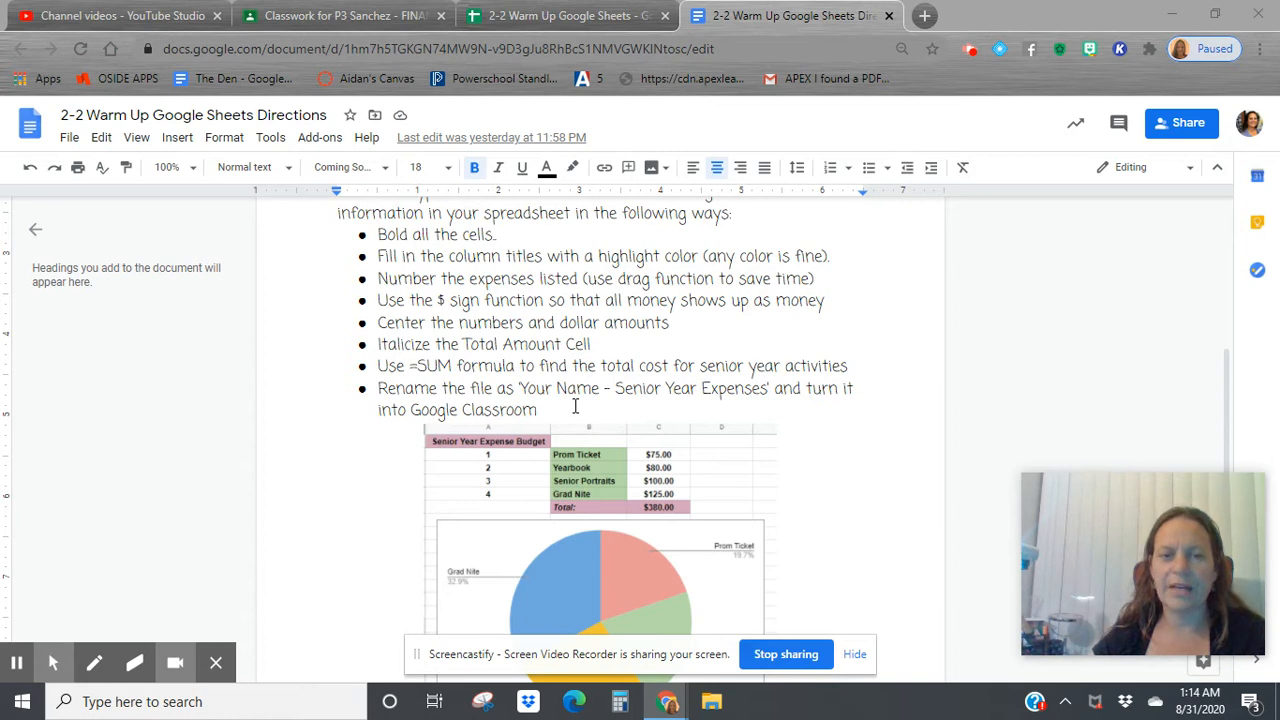
pyautogui.scroll(-2, 575, 406)
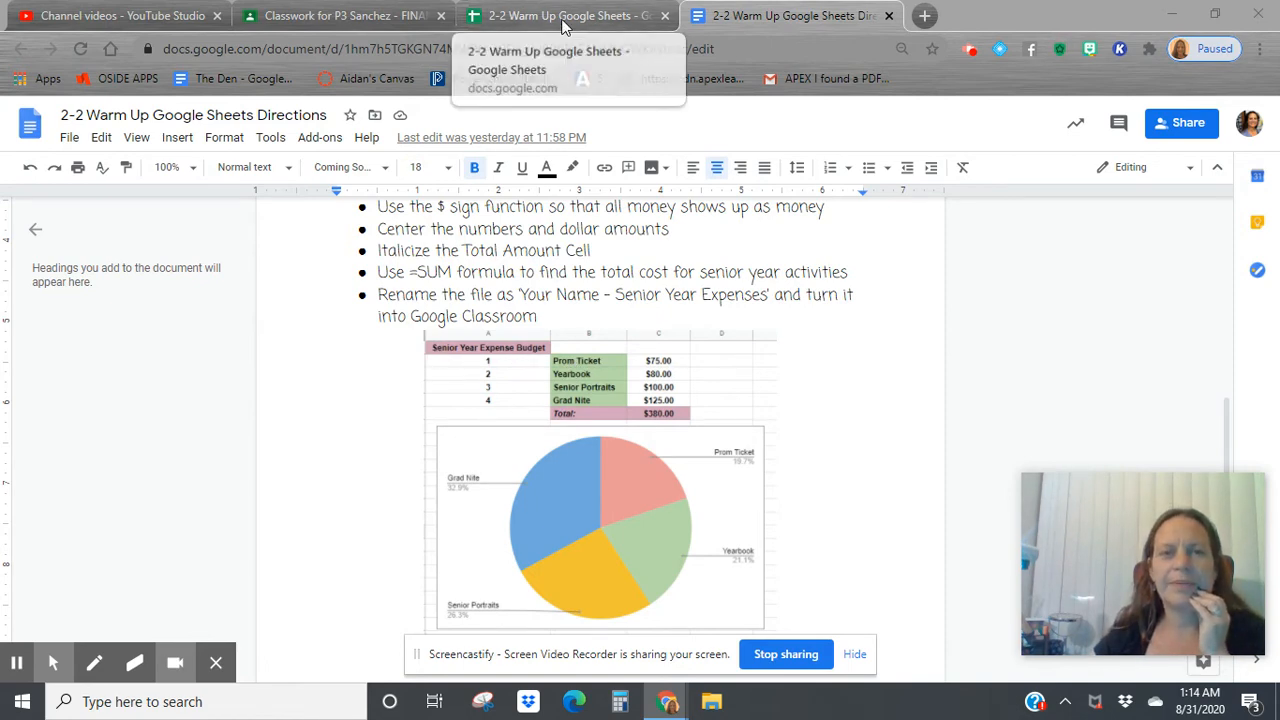
pyautogui.click(563, 25)
pyautogui.click(738, 16)
pyautogui.click(598, 20)
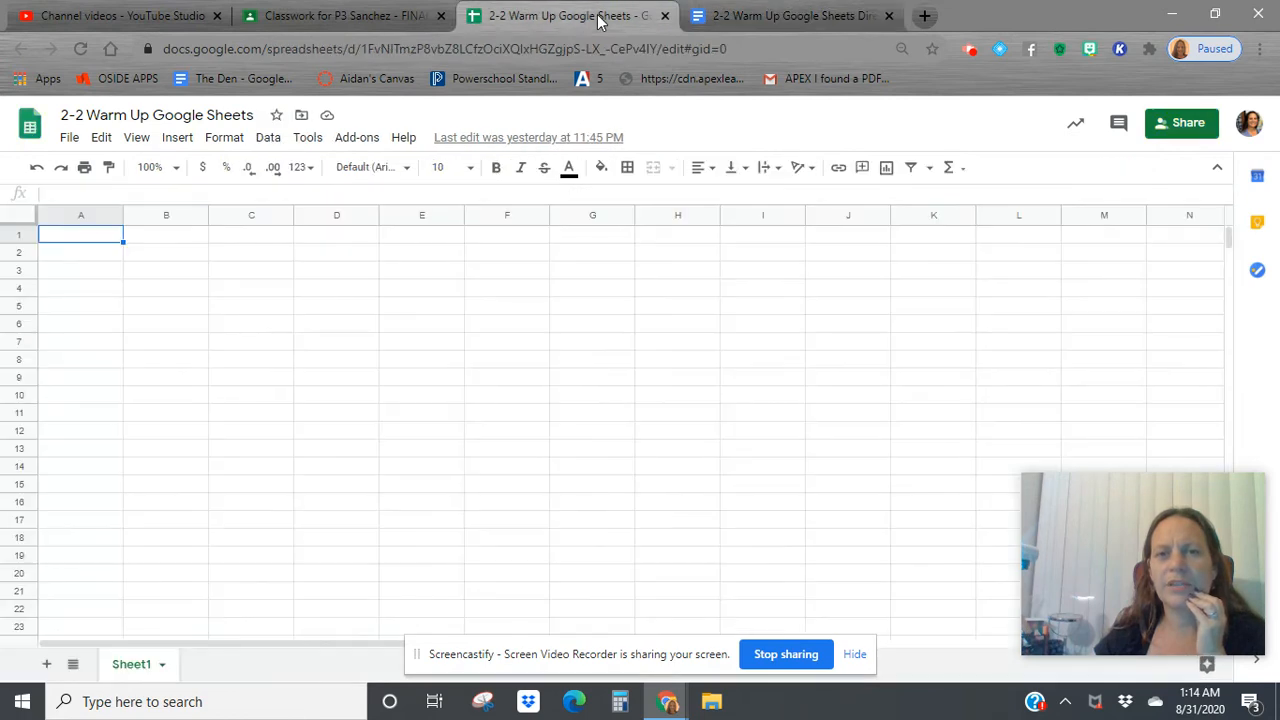
pyautogui.click(760, 16)
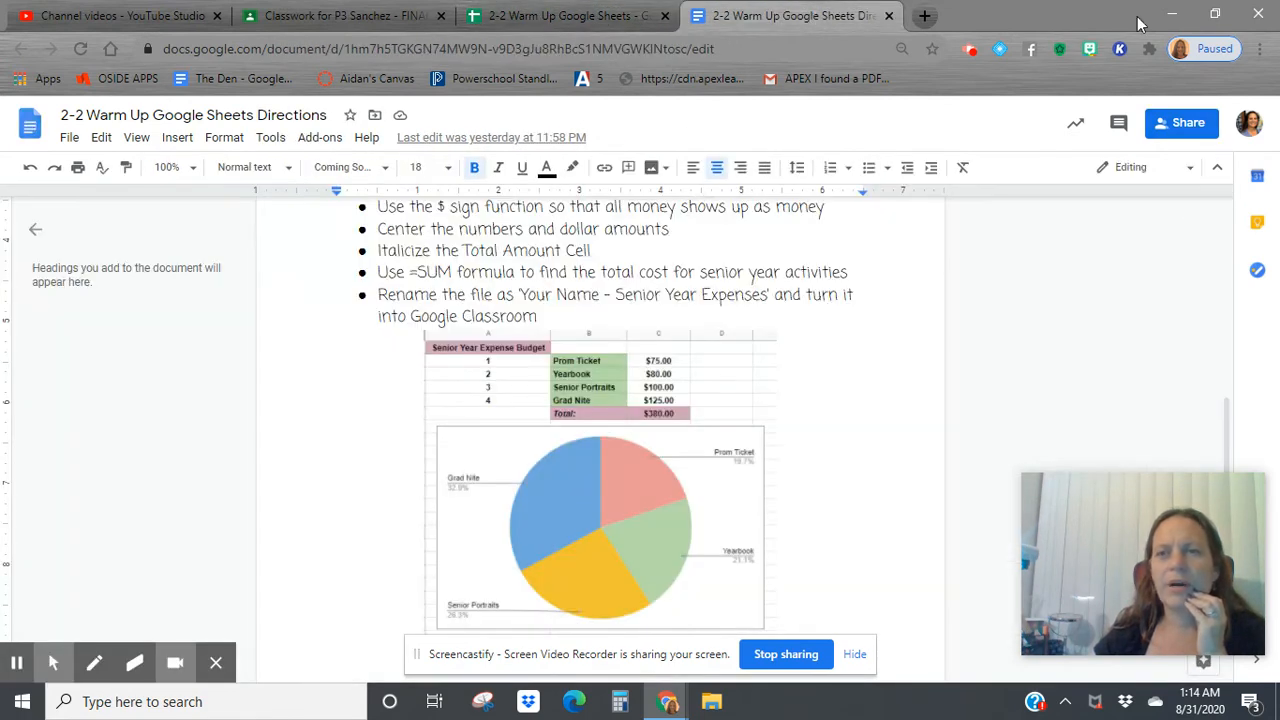
pyautogui.click(1214, 14)
pyautogui.moveTo(400, 38); pyautogui.dragTo(749, 40)
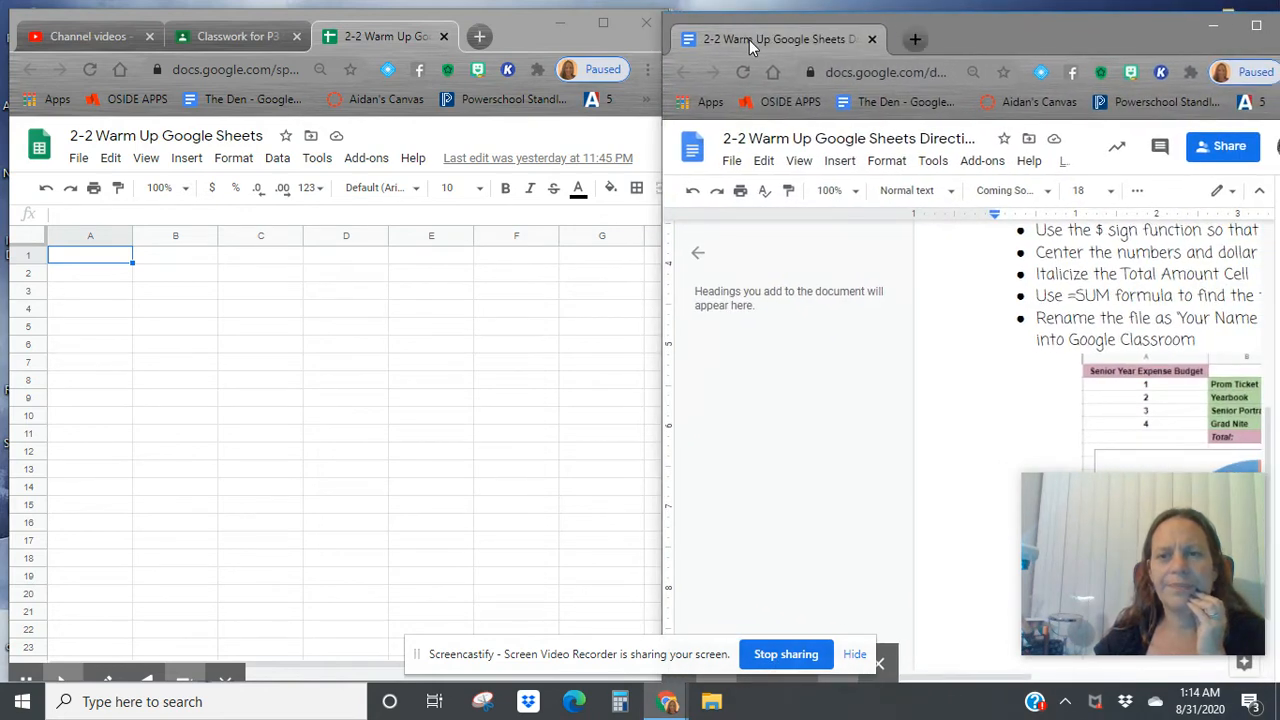
pyautogui.moveTo(947, 677); pyautogui.dragTo(1149, 669)
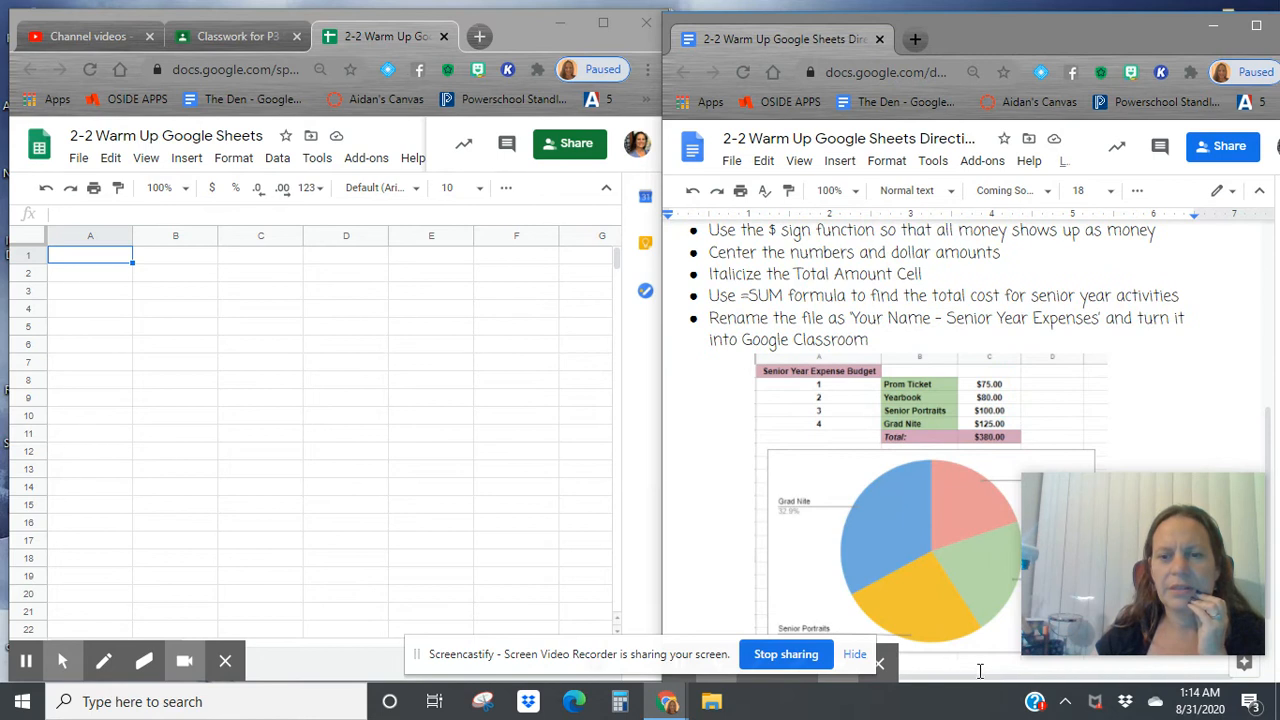
# Step: Enter the title "Senior Year Expense Budget" in cell A1 and widen column A to fit it
pyautogui.click(100, 265)
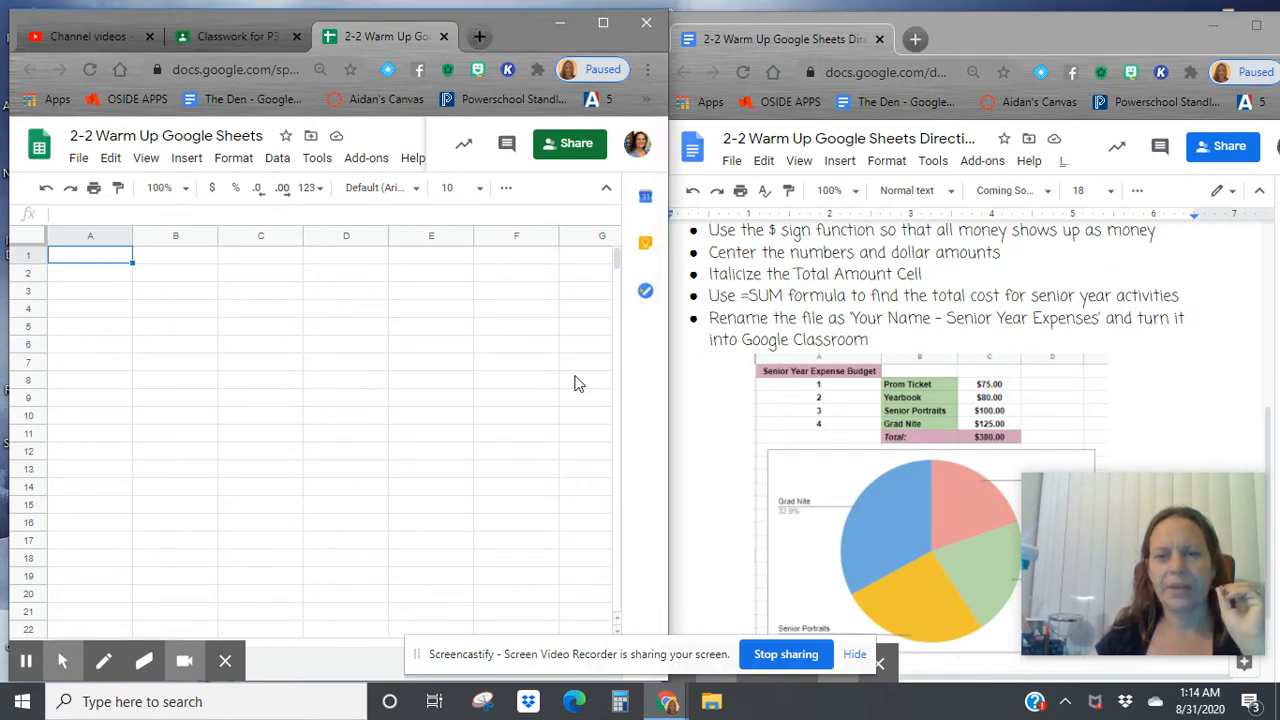
pyautogui.write('Sen')
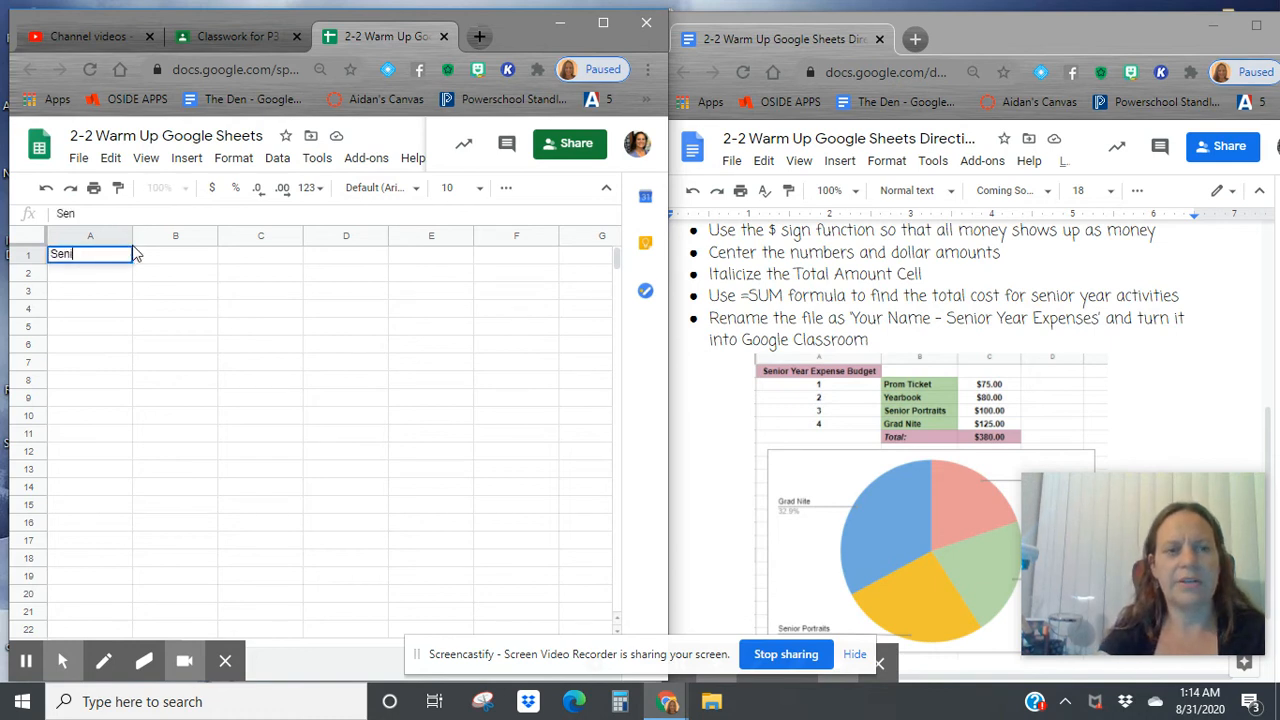
pyautogui.write('ior Year Expense Budget')
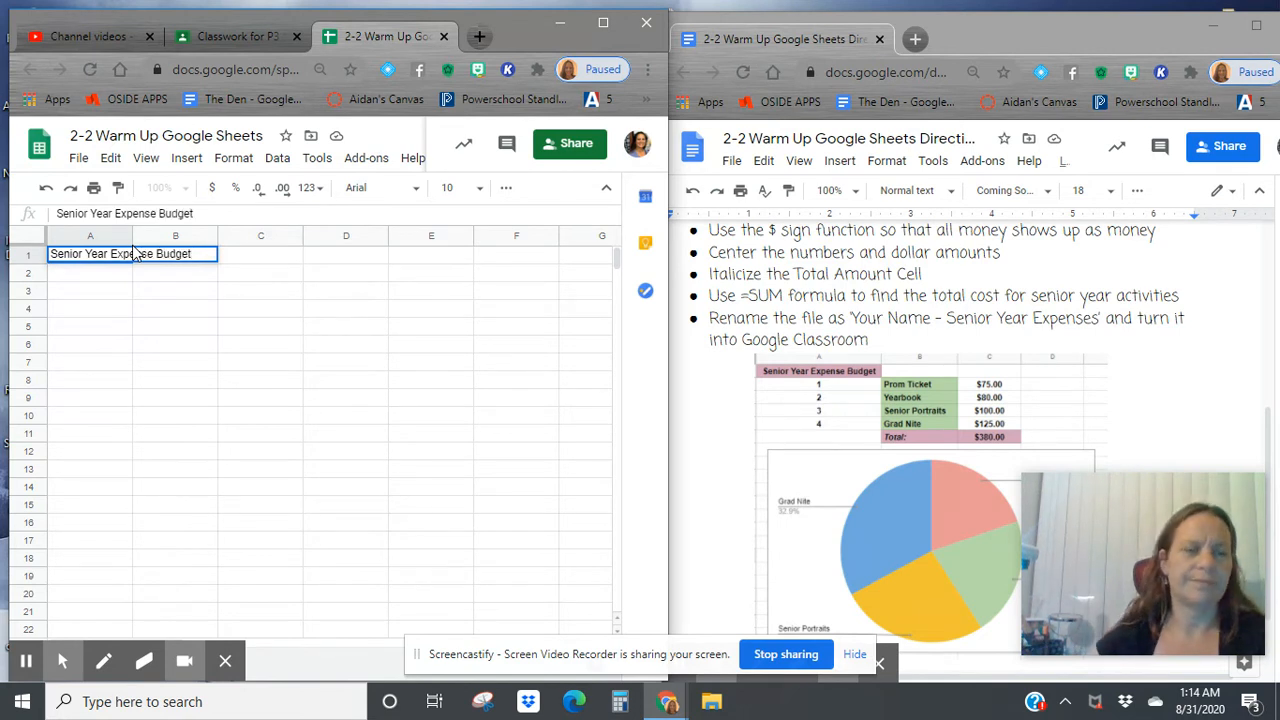
pyautogui.press('Return')
pyautogui.moveTo(131, 236); pyautogui.dragTo(208, 241)
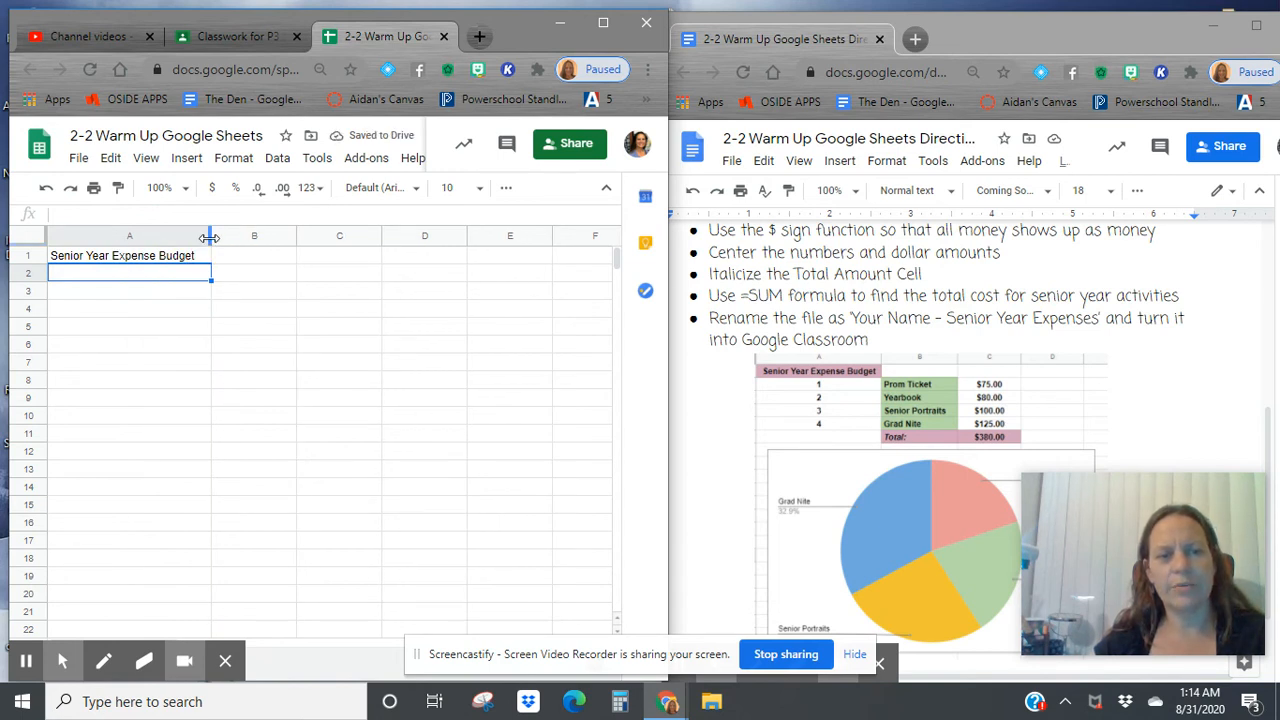
# Step: Make the title in cell A1 bold and center it horizontally
pyautogui.click(150, 258)
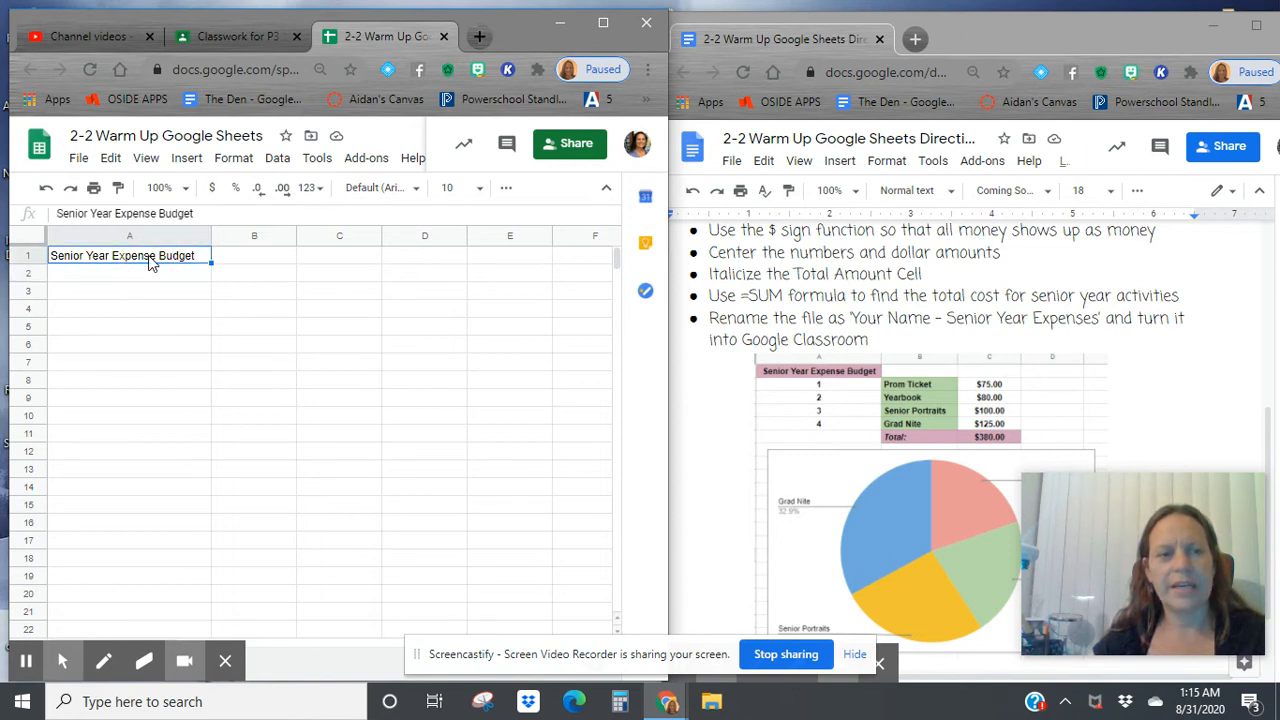
pyautogui.click(506, 187)
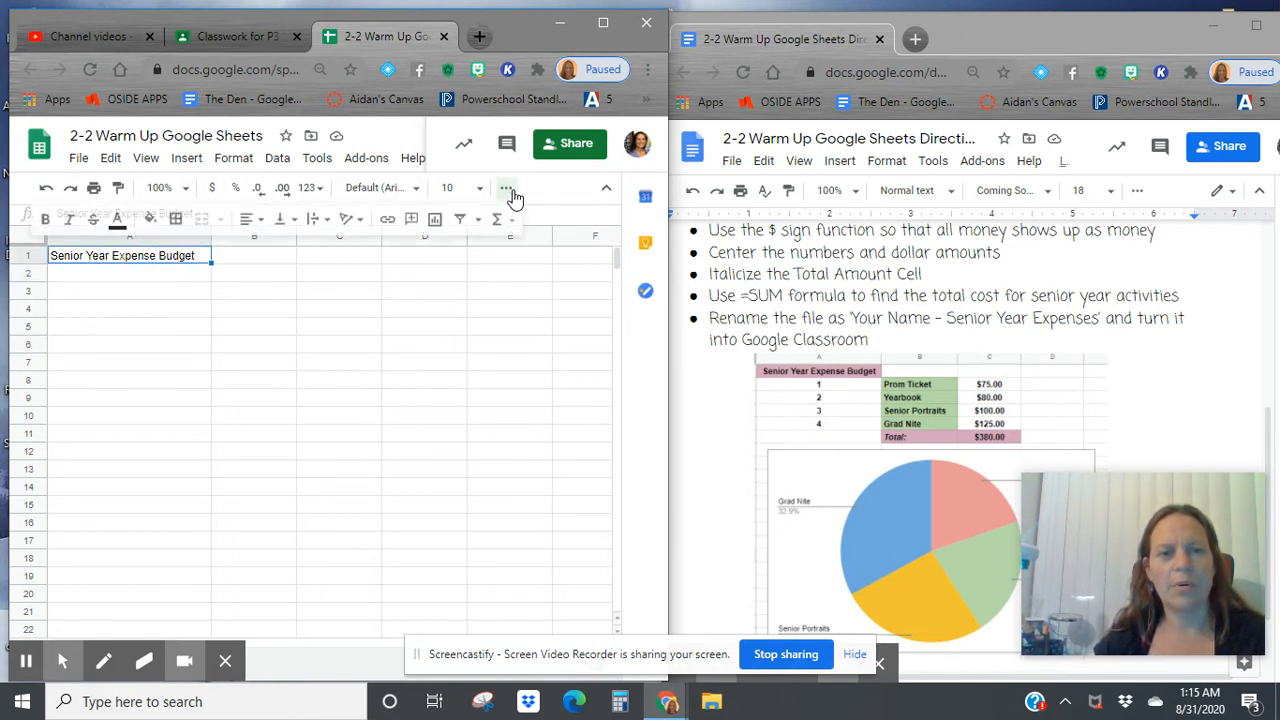
pyautogui.click(47, 220)
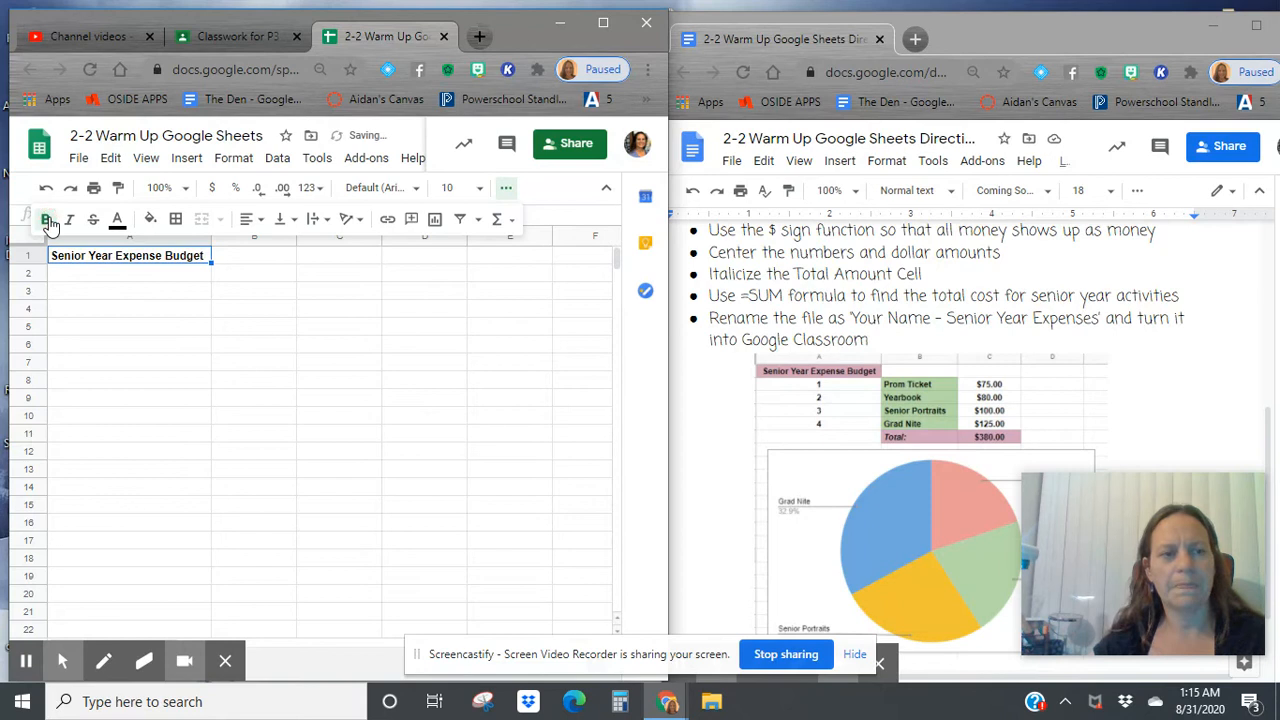
pyautogui.click(250, 219)
pyautogui.click(270, 256)
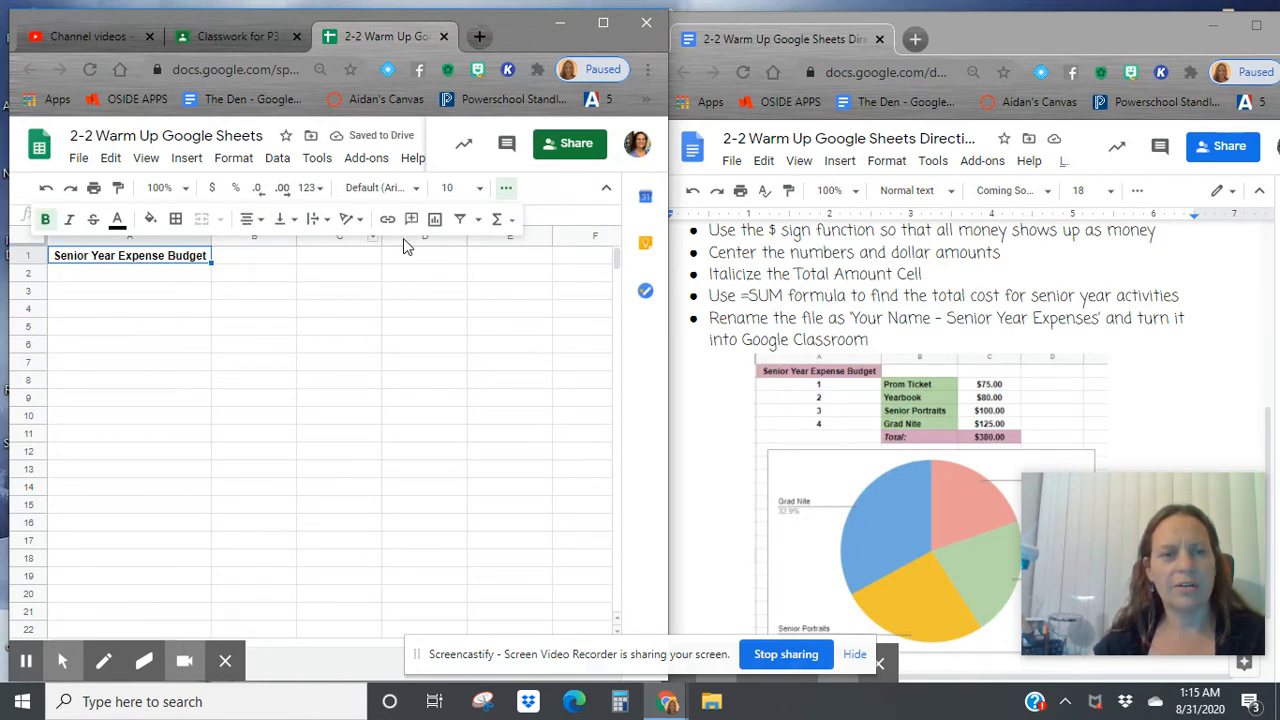
# Step: Fill the title cell A1 with cyan
pyautogui.click(507, 190)
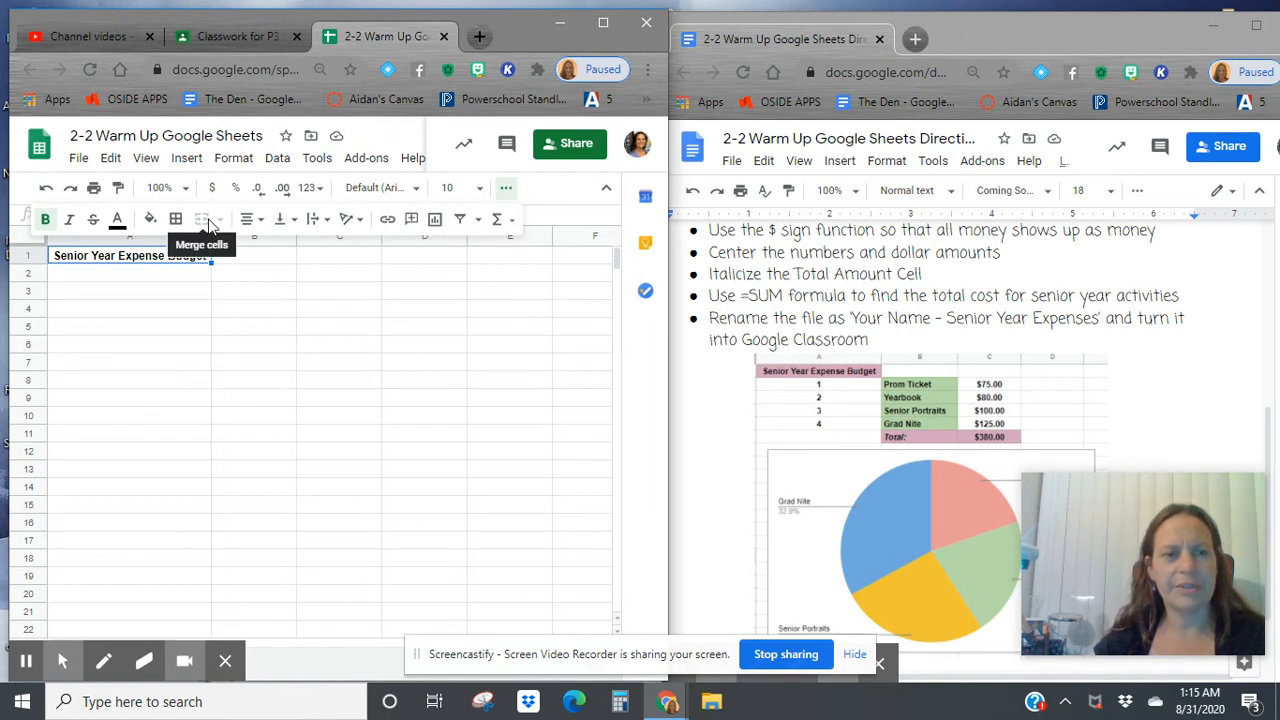
pyautogui.click(152, 219)
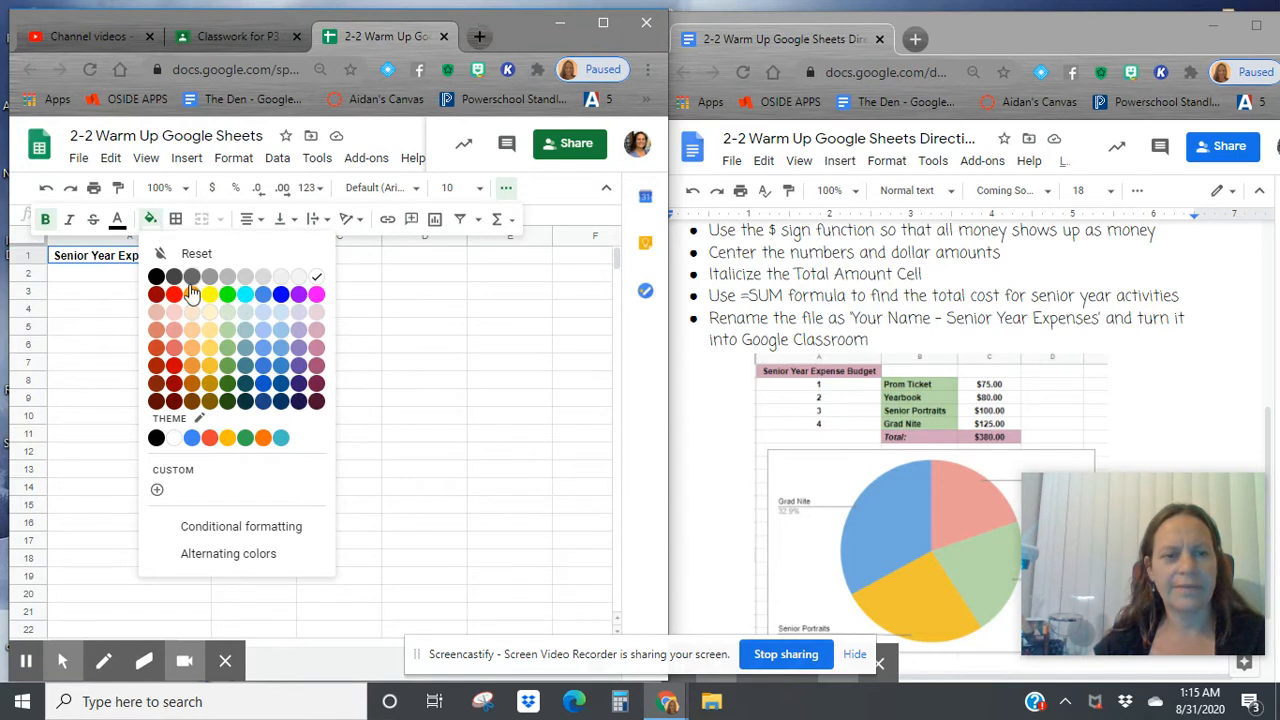
pyautogui.click(249, 295)
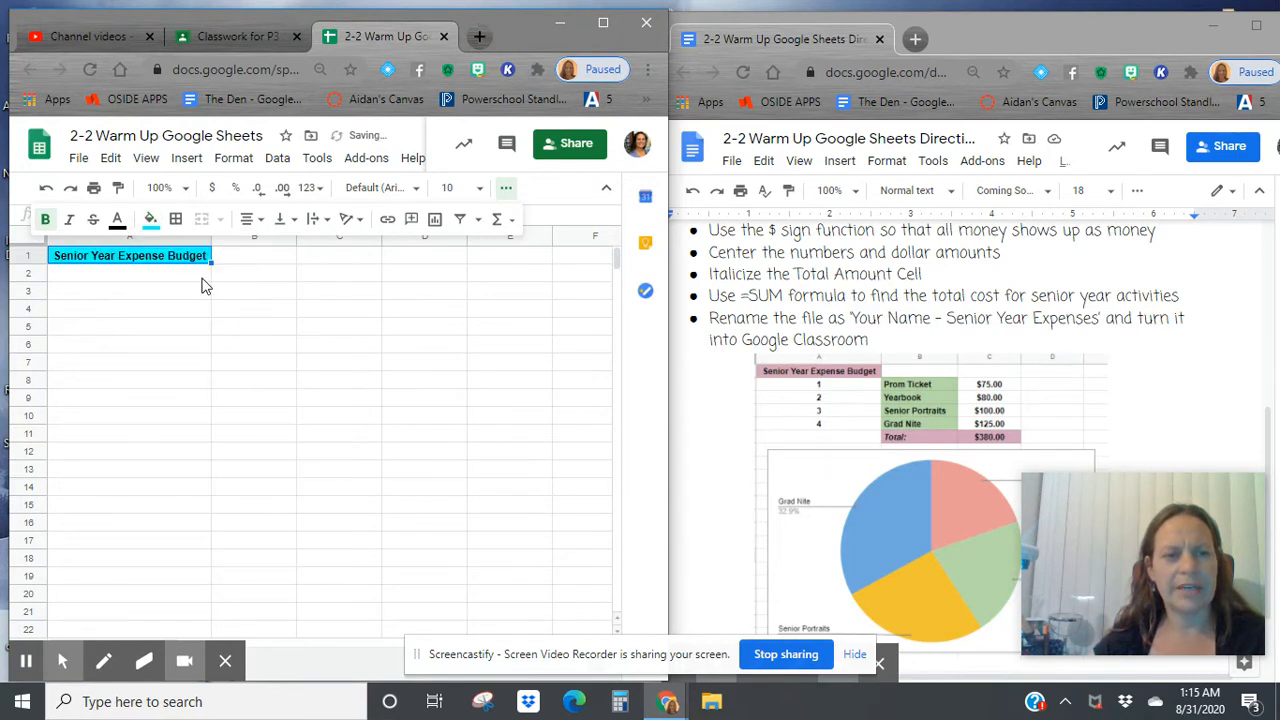
# Step: Enter 1 in cell A2 and 2 in cell A3 as the start of the expense numbering
pyautogui.click(239, 274)
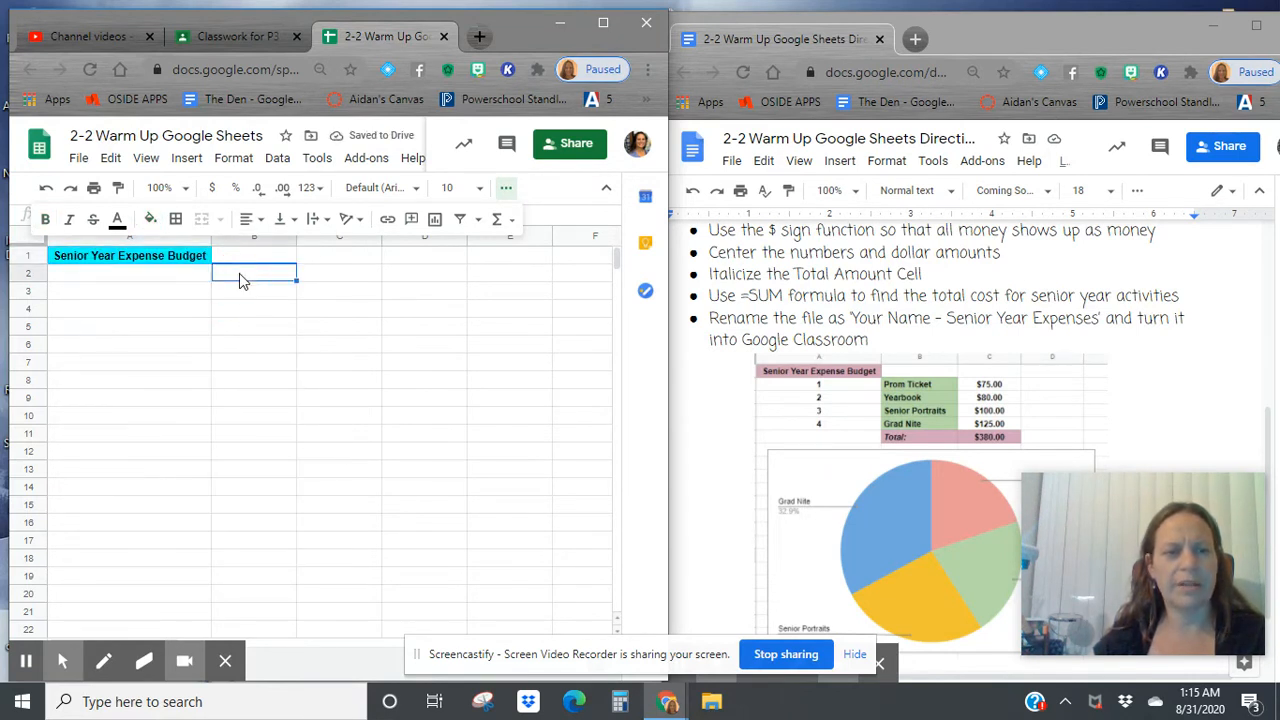
pyautogui.click(177, 283)
pyautogui.write('1')
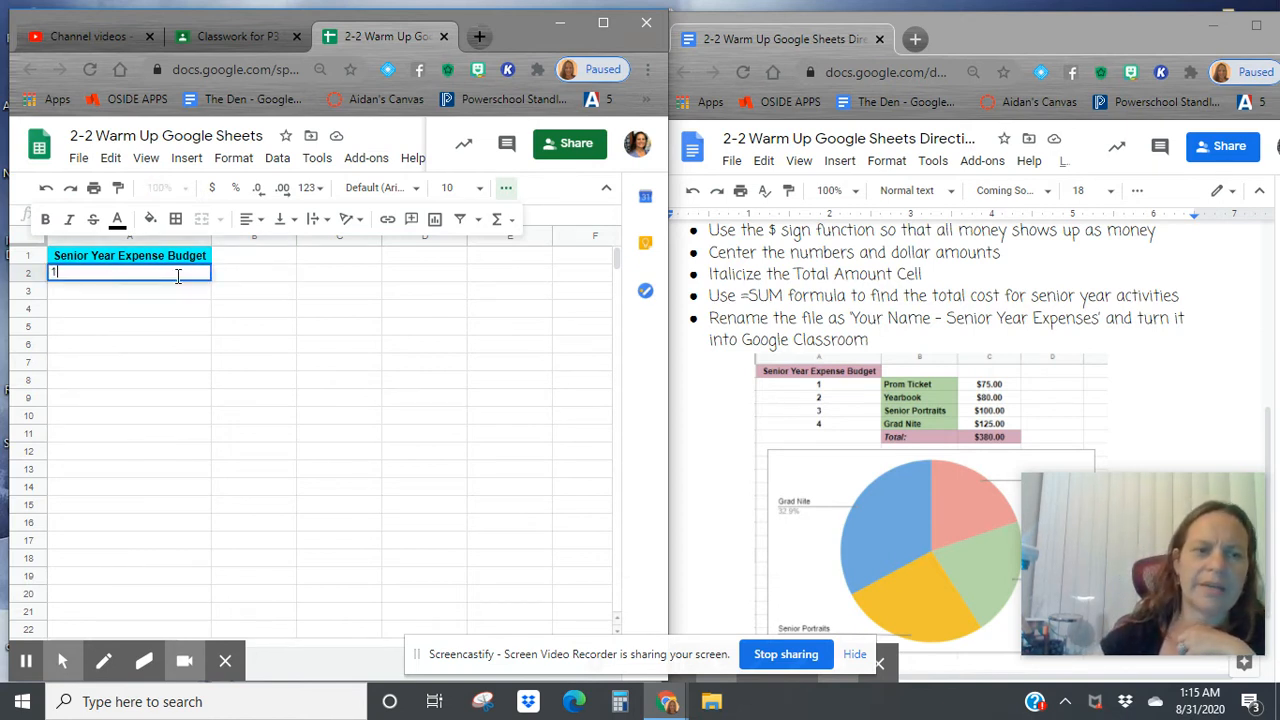
pyautogui.press('Return')
pyautogui.write('2')
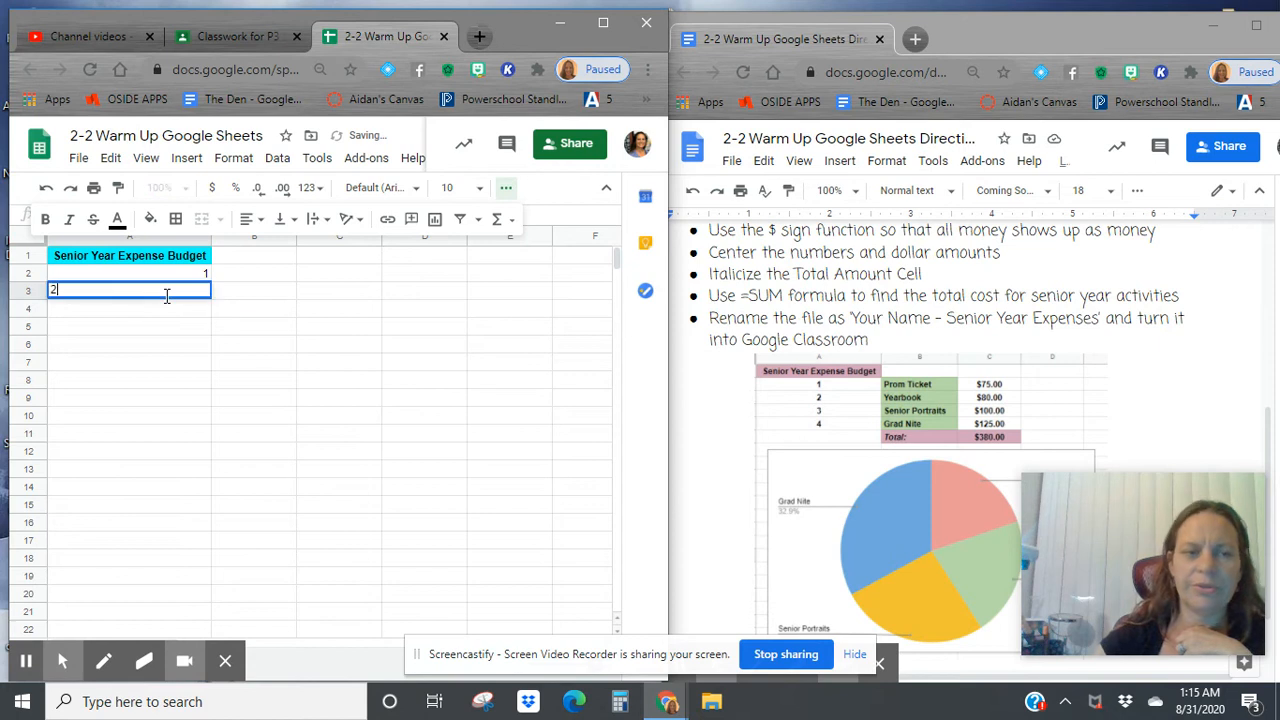
pyautogui.press('Return')
# Step: Extend the number series in A2:A3 down column A to row 13
pyautogui.click(190, 276)
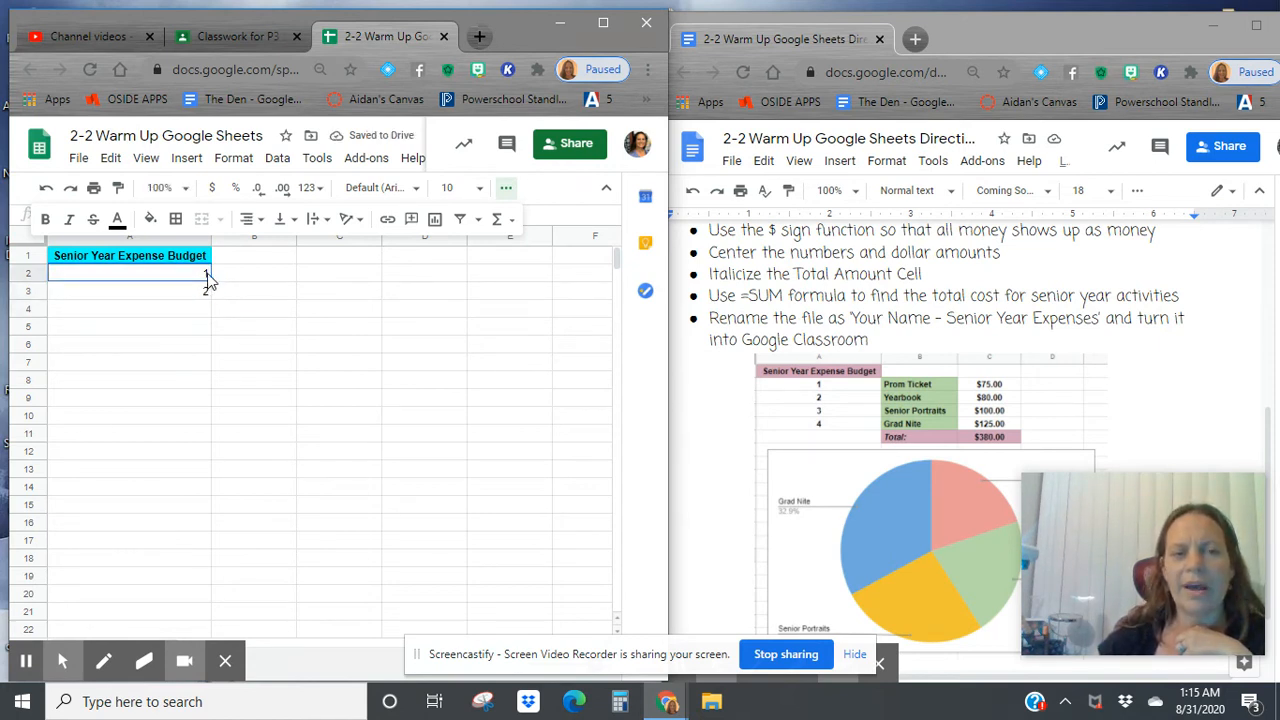
pyautogui.press('Delete')
pyautogui.hotkey('ctrl', 'z')
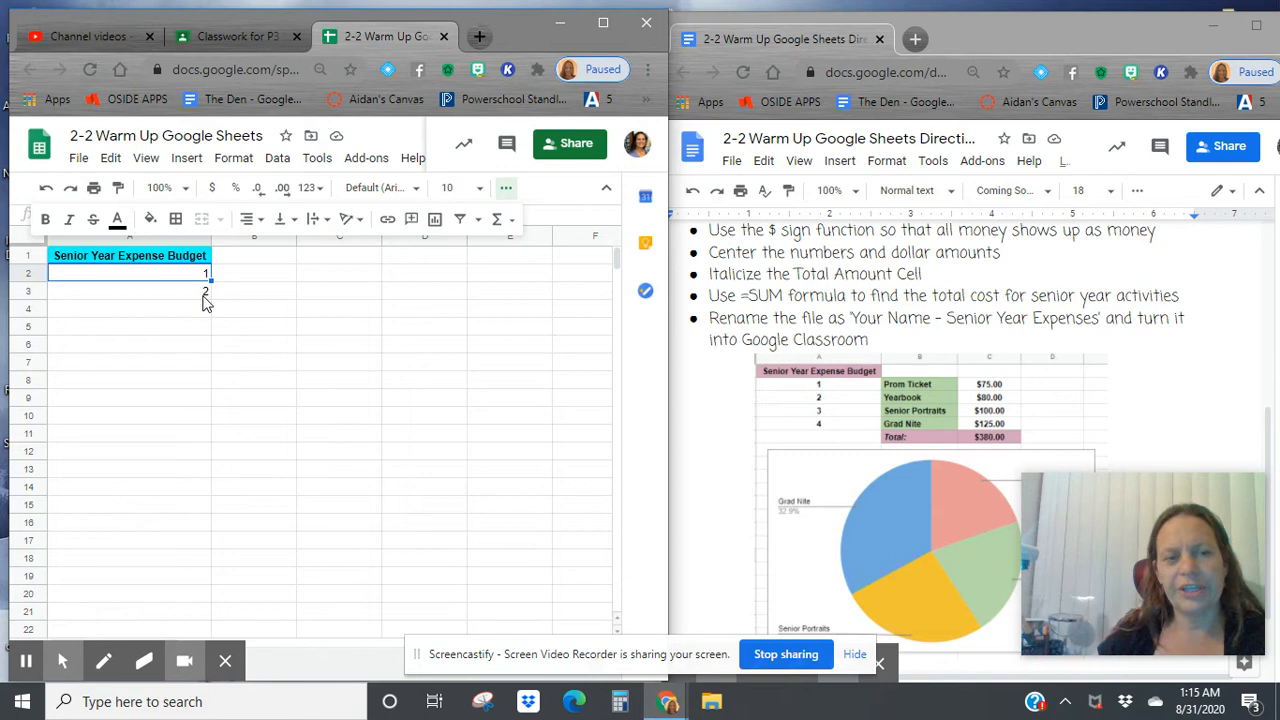
pyautogui.keyDown('shift'); pyautogui.click(203, 295); pyautogui.keyUp('shift')
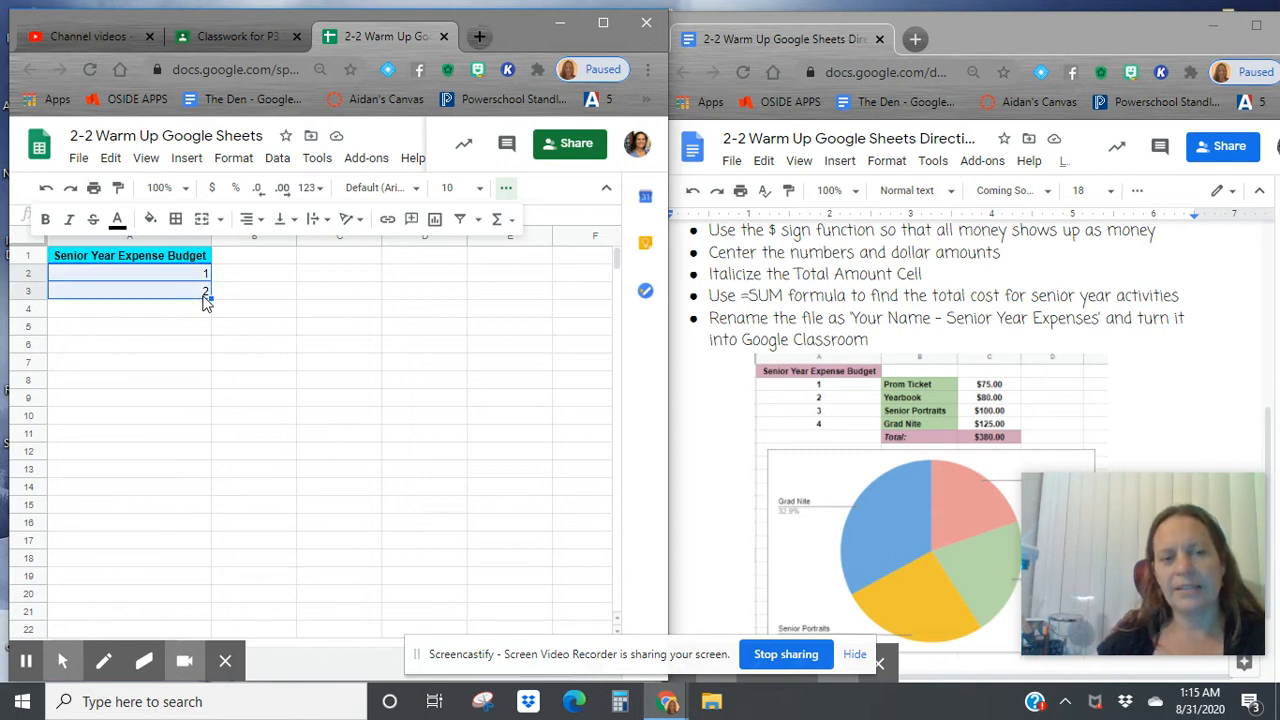
pyautogui.moveTo(209, 297); pyautogui.dragTo(207, 328)
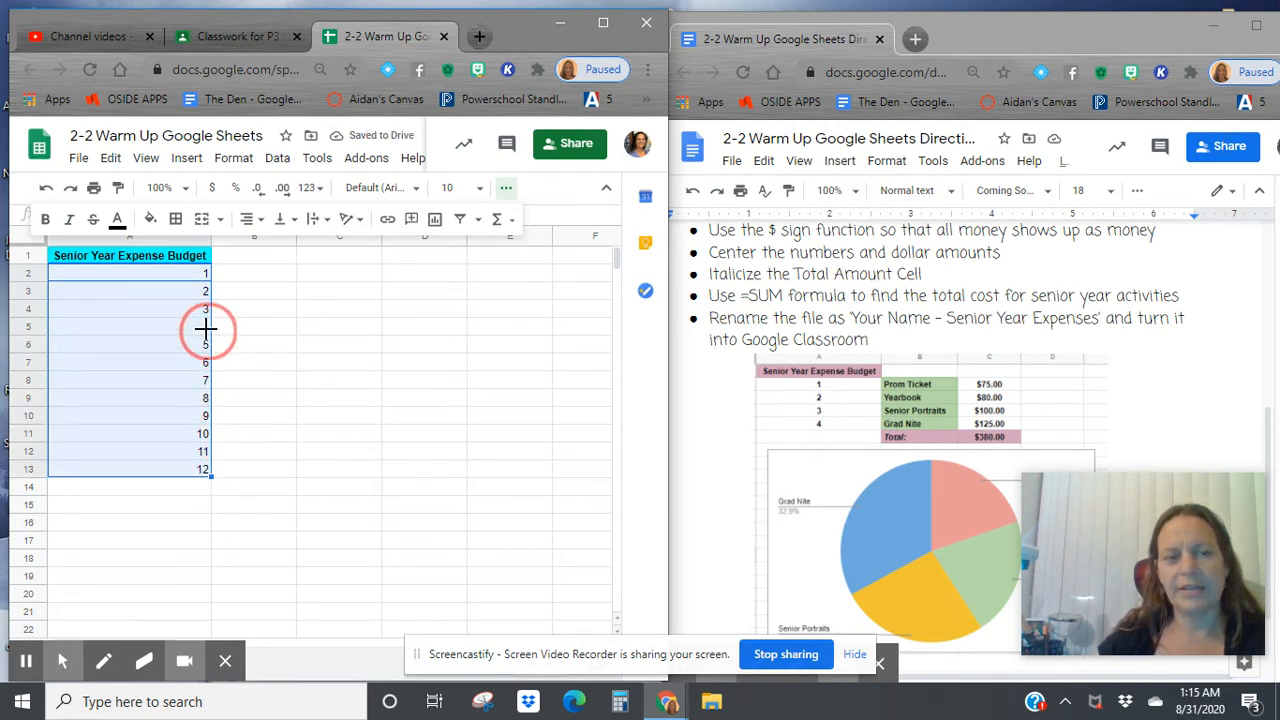
# Step: Clear the surplus numbers from cells A6 to A13
pyautogui.click(199, 343)
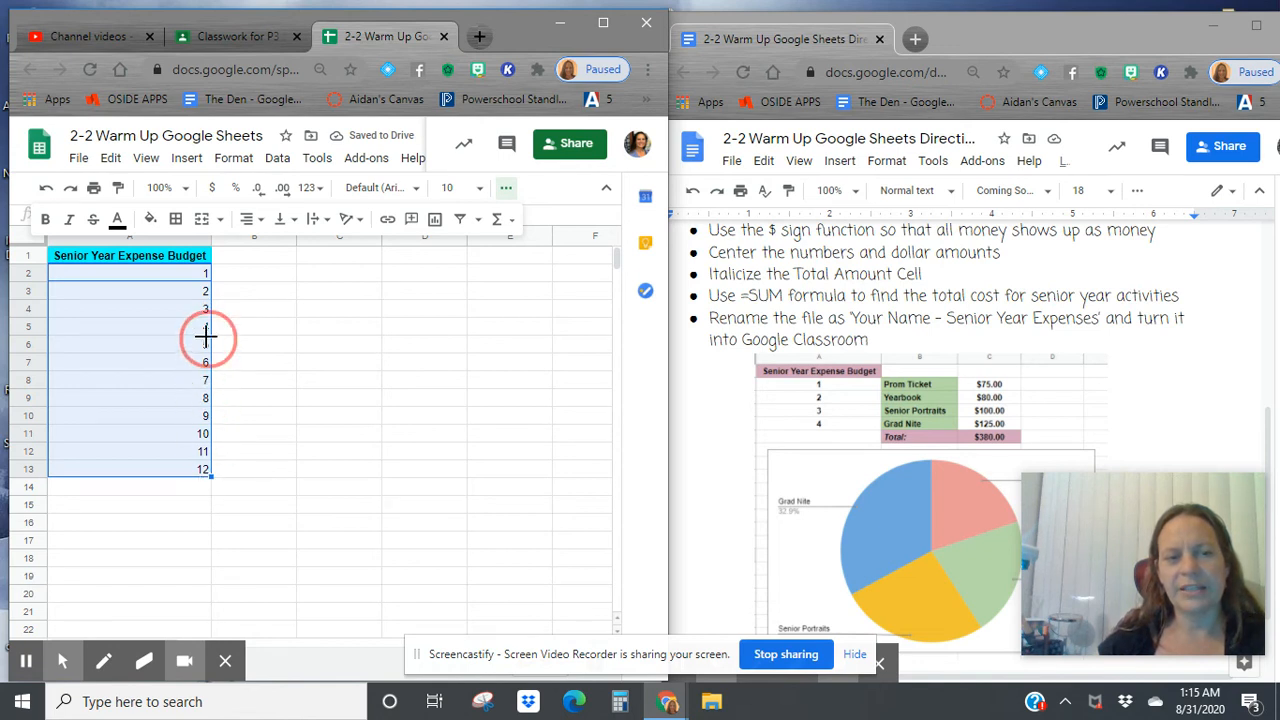
pyautogui.keyDown('shift'); pyautogui.click(202, 470); pyautogui.keyUp('shift')
pyautogui.press('Delete')
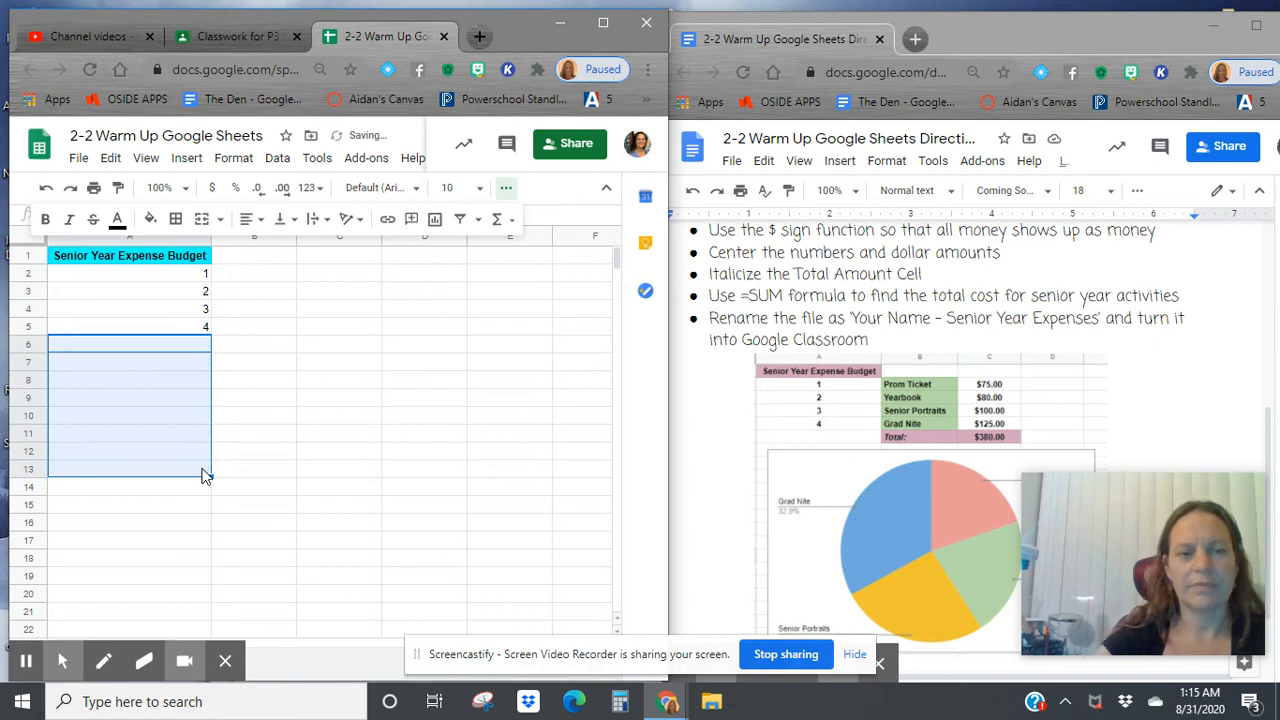
# Step: Center the expense numbers in A2:A5 and make them bold
pyautogui.click(254, 276)
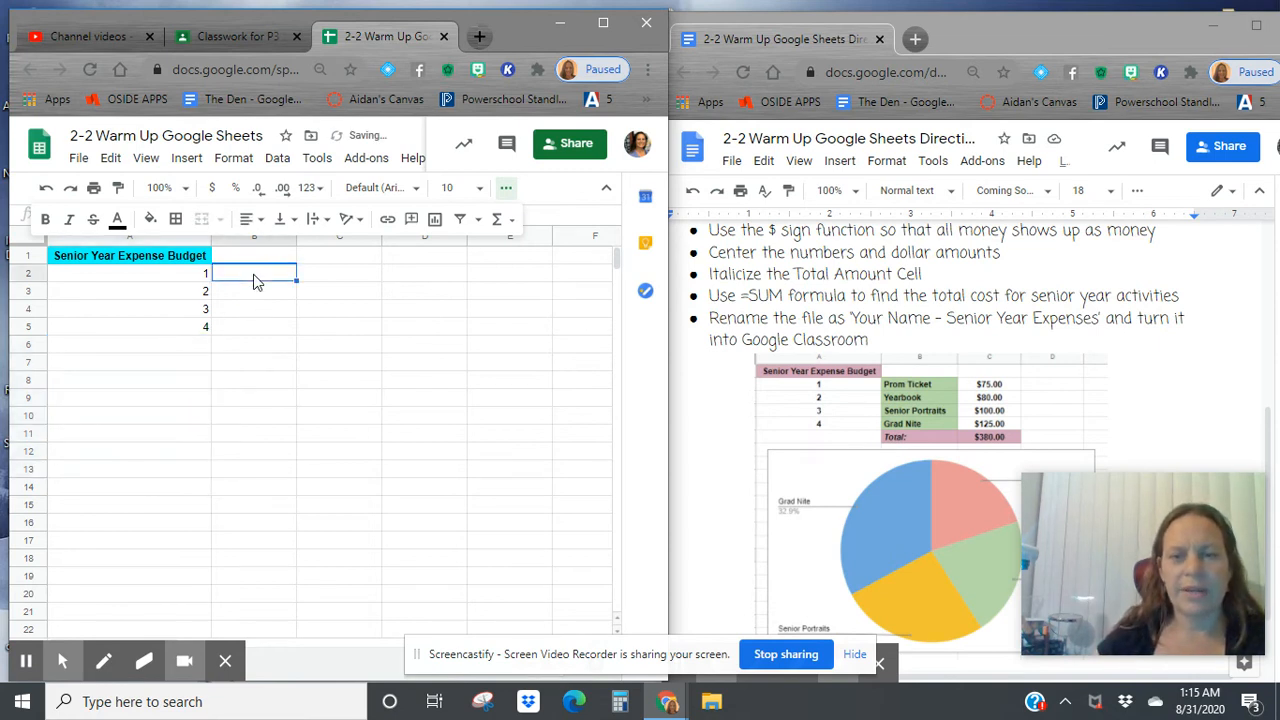
pyautogui.click(194, 277)
pyautogui.click(194, 334)
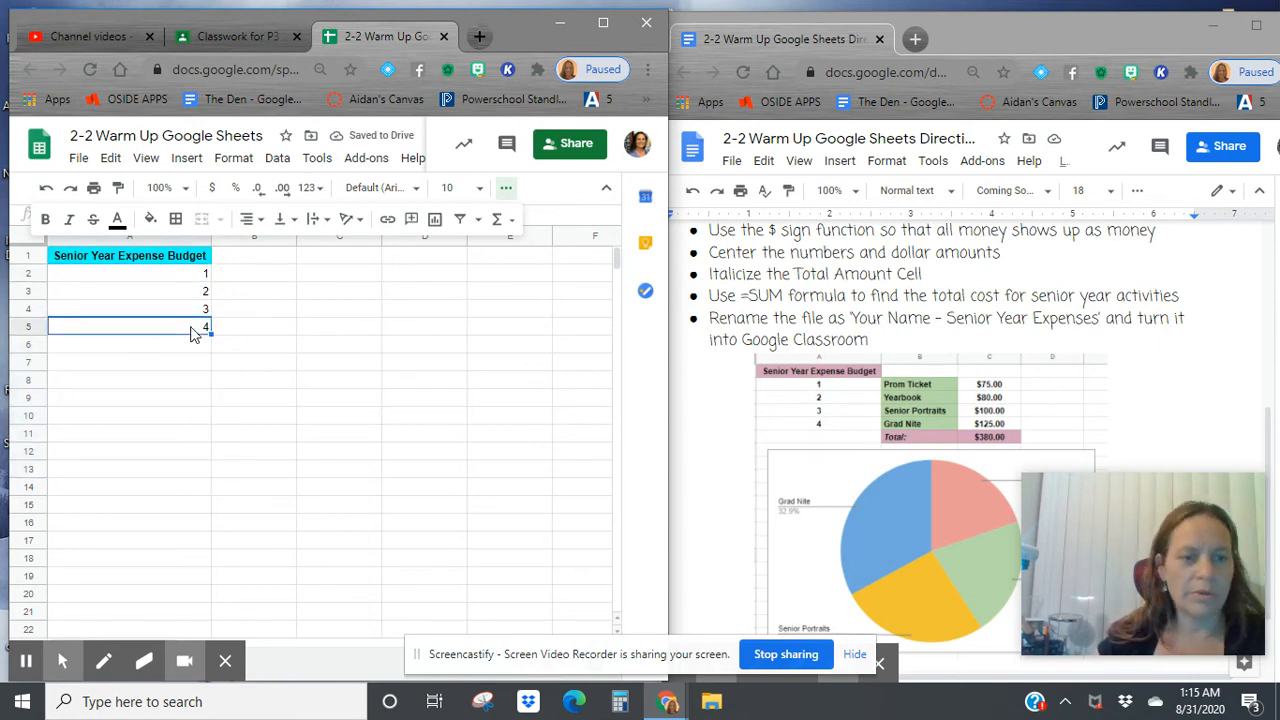
pyautogui.click(198, 277)
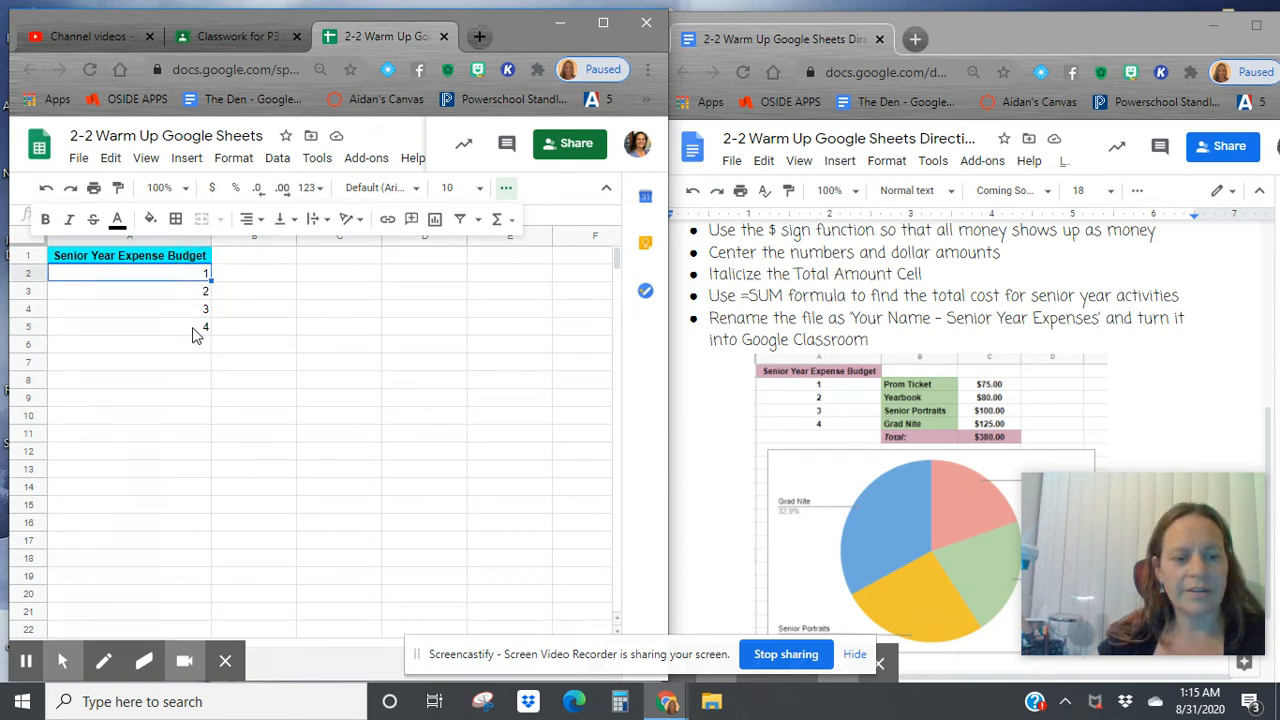
pyautogui.keyDown('shift'); pyautogui.click(196, 330); pyautogui.keyUp('shift')
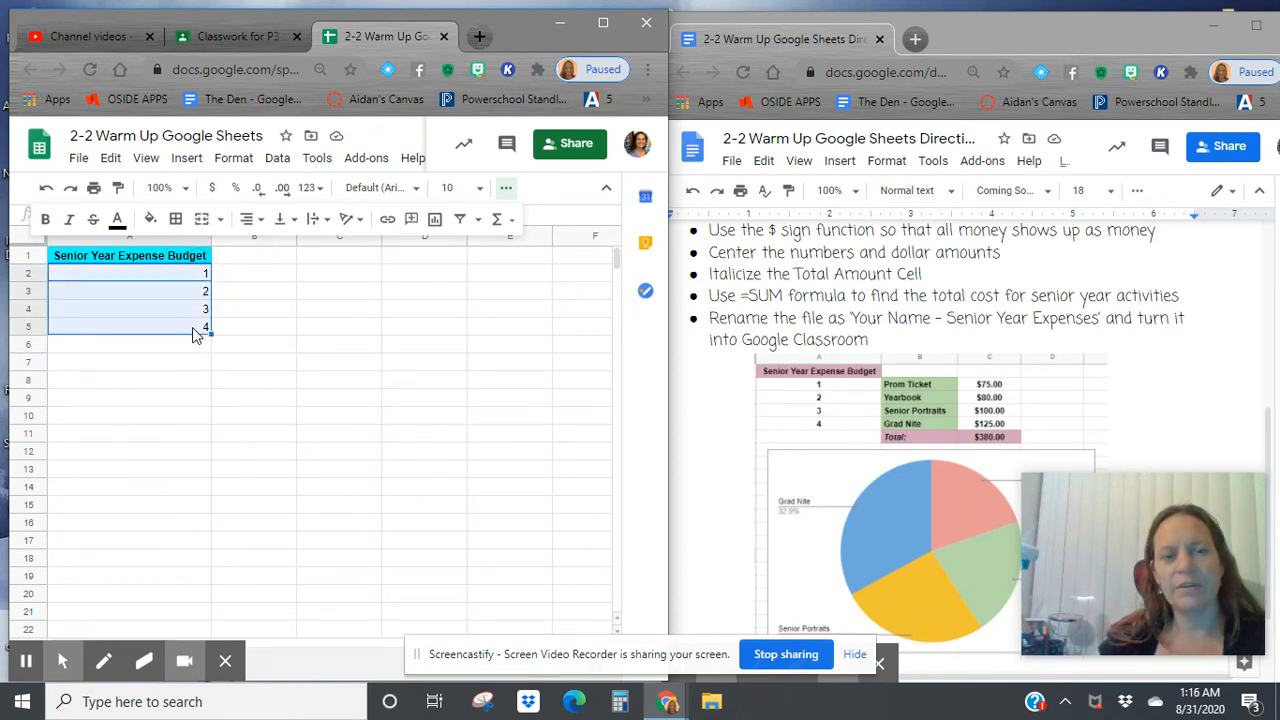
pyautogui.click(250, 218)
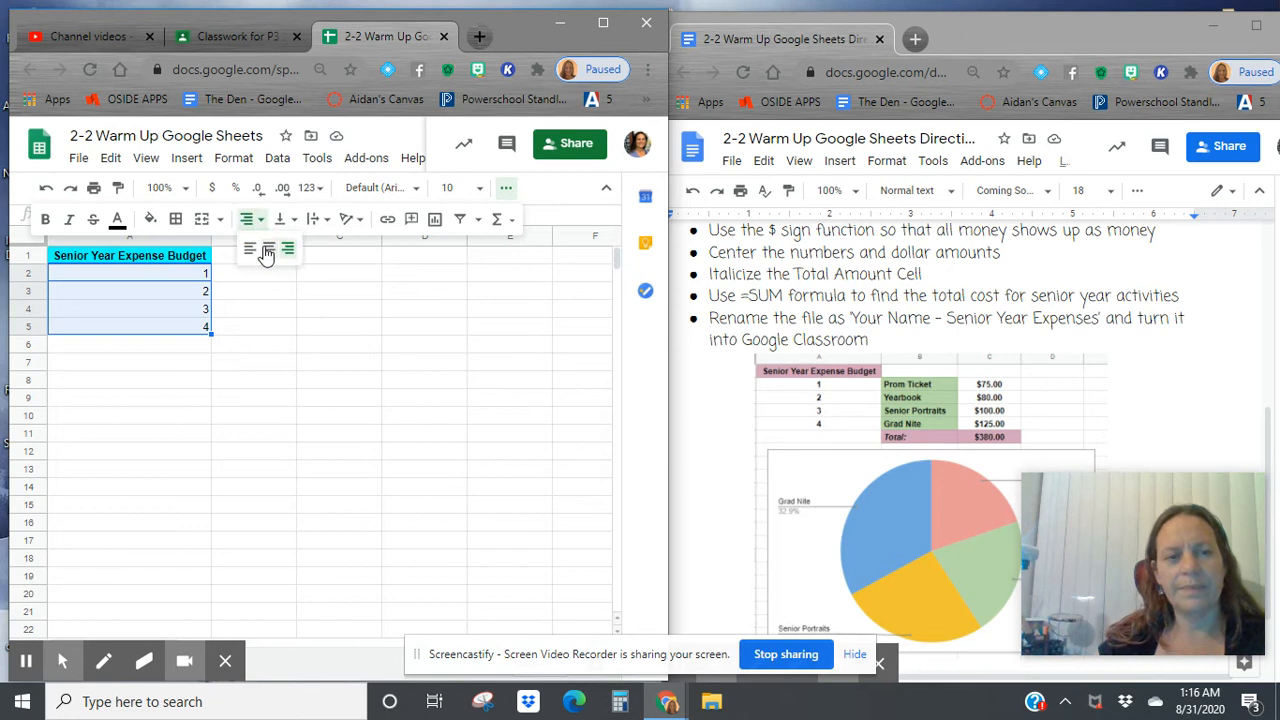
pyautogui.click(266, 250)
pyautogui.click(45, 218)
# Step: Enter the expense names Prom Ticket, Yearbook, Senior Portraits and Grade Nite in cells B2 to B5
pyautogui.click(251, 283)
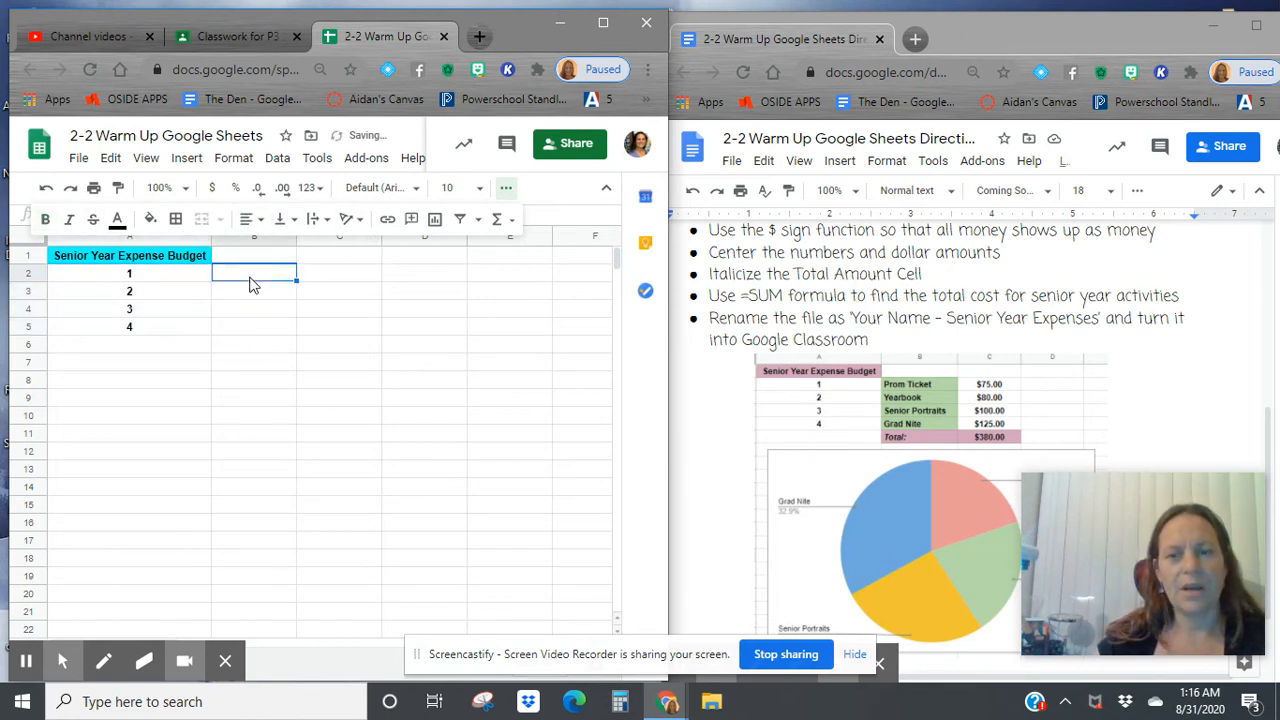
pyautogui.write('Prom Ticket')
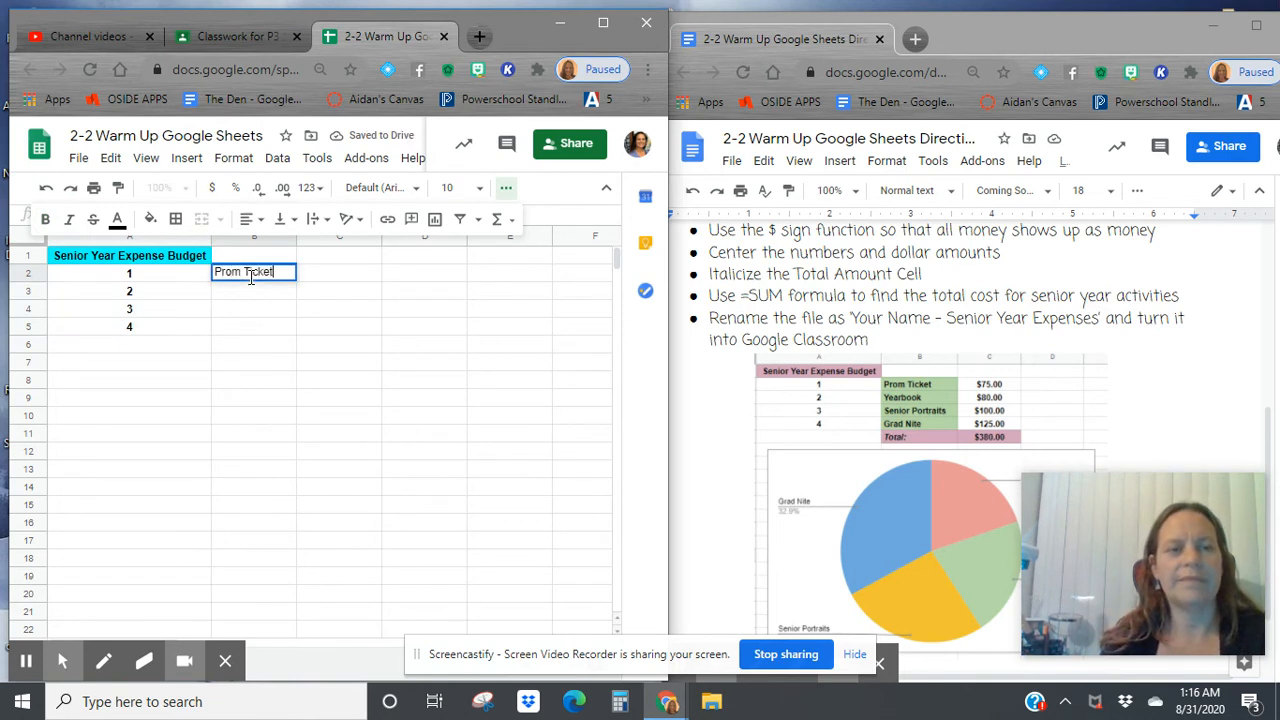
pyautogui.press('Return')
pyautogui.write('Yearbook')
pyautogui.press('Return')
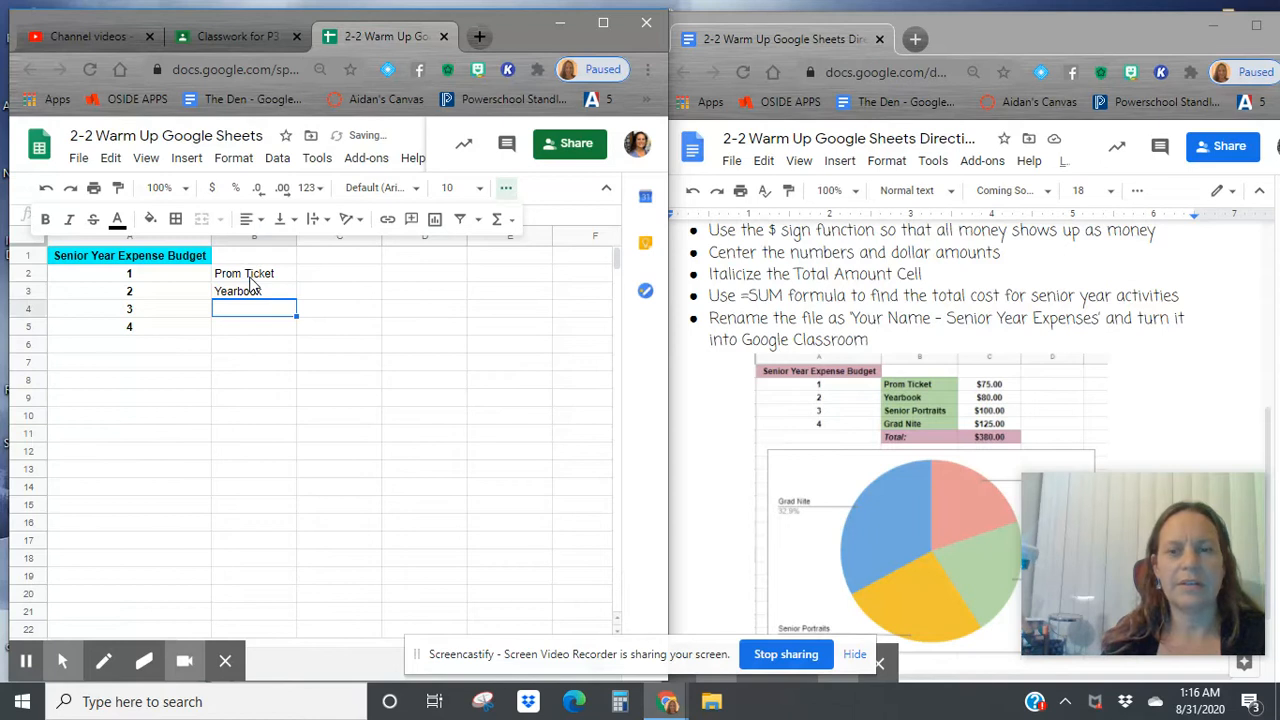
pyautogui.write('Senior ')
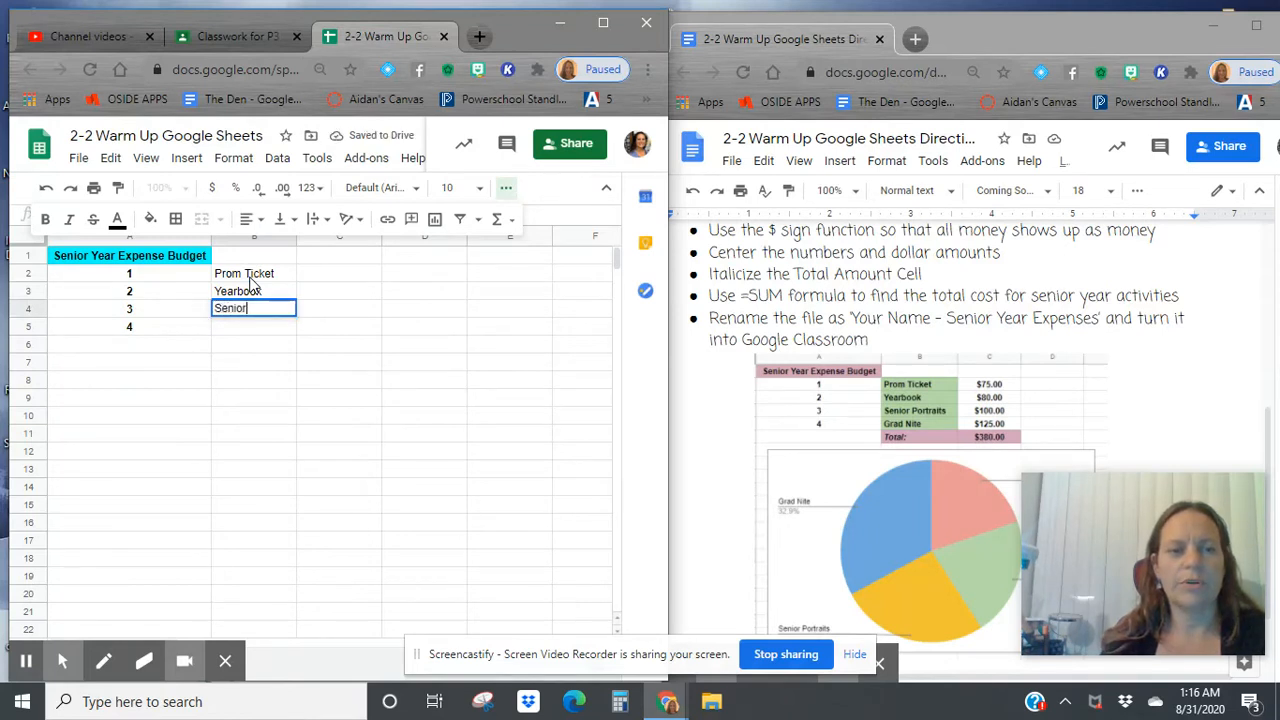
pyautogui.write('Portraits')
pyautogui.press('Return')
pyautogui.write('Grade Nite')
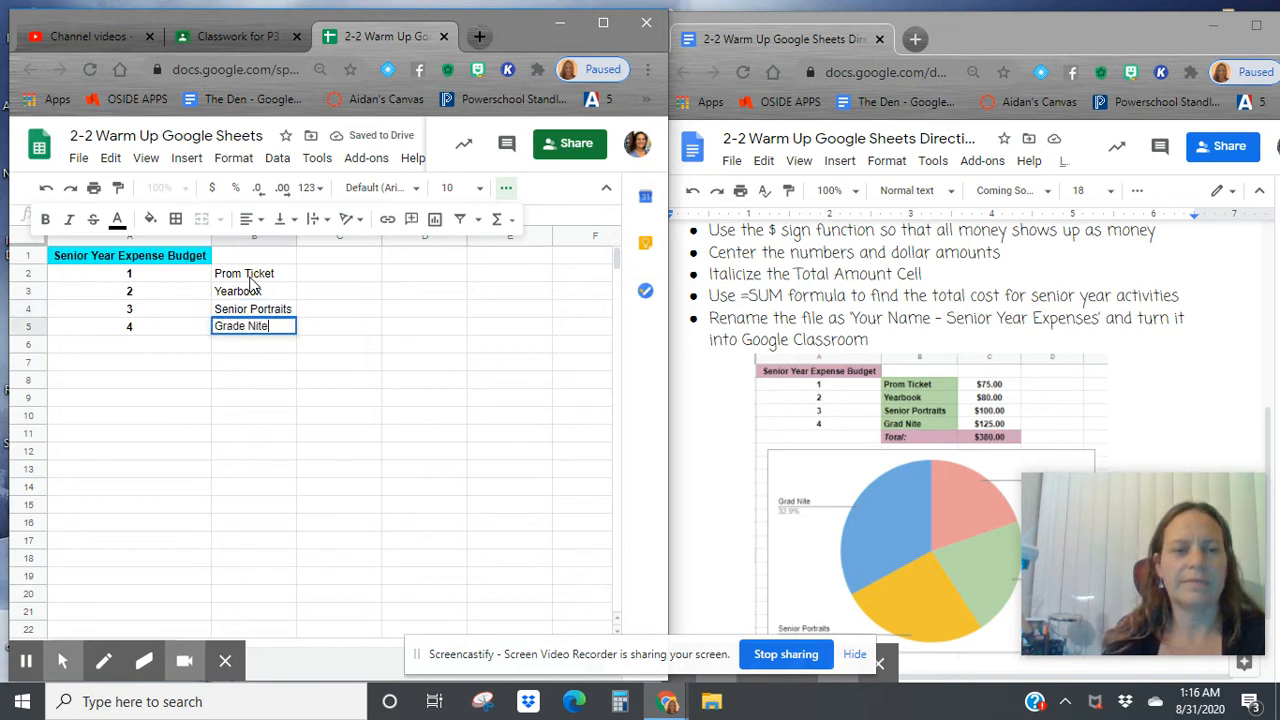
pyautogui.write('e')
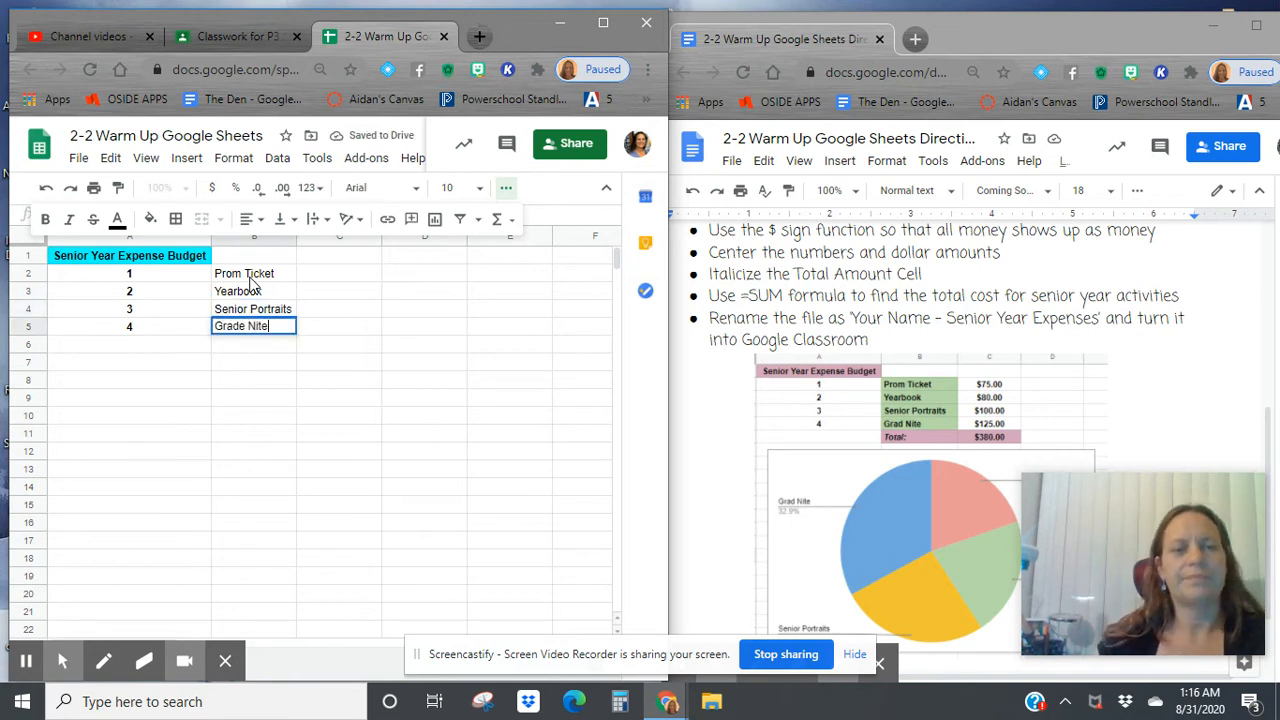
# Step: Make the expense names in B2:B5 bold and give their cells a yellow fill
pyautogui.click(250, 278)
pyautogui.keyDown('shift'); pyautogui.click(263, 335); pyautogui.keyUp('shift')
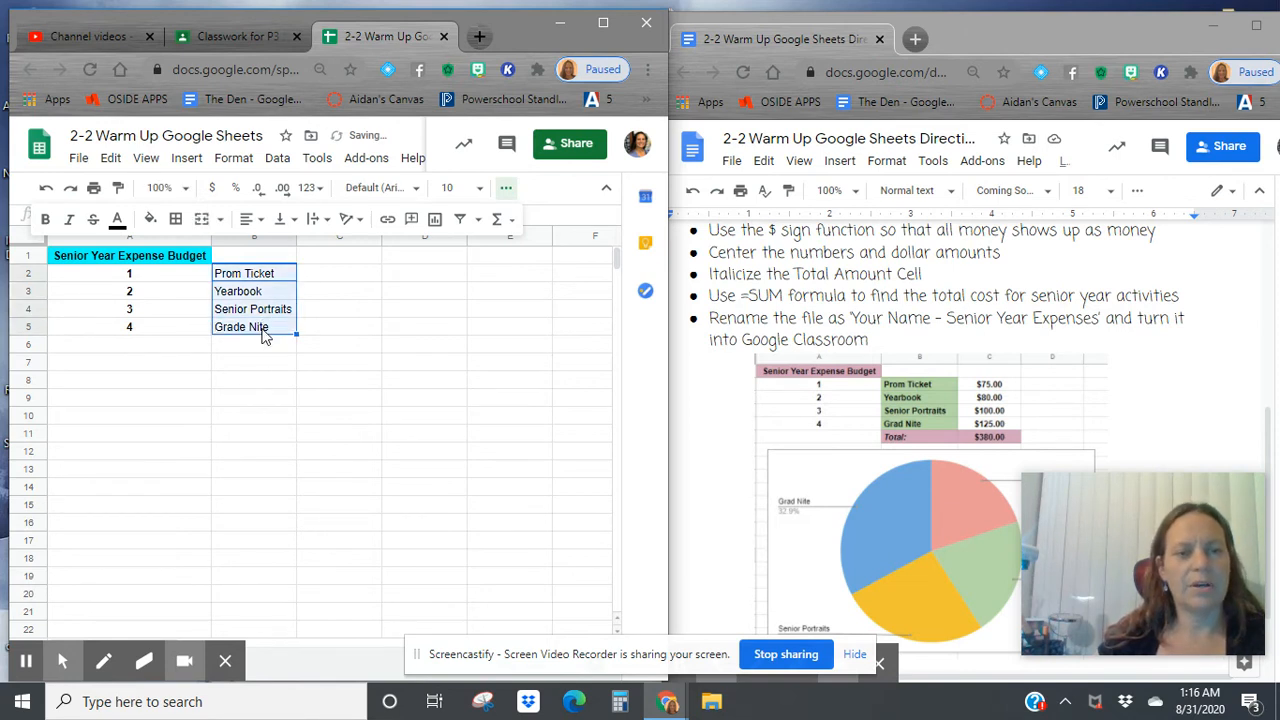
pyautogui.click(45, 218)
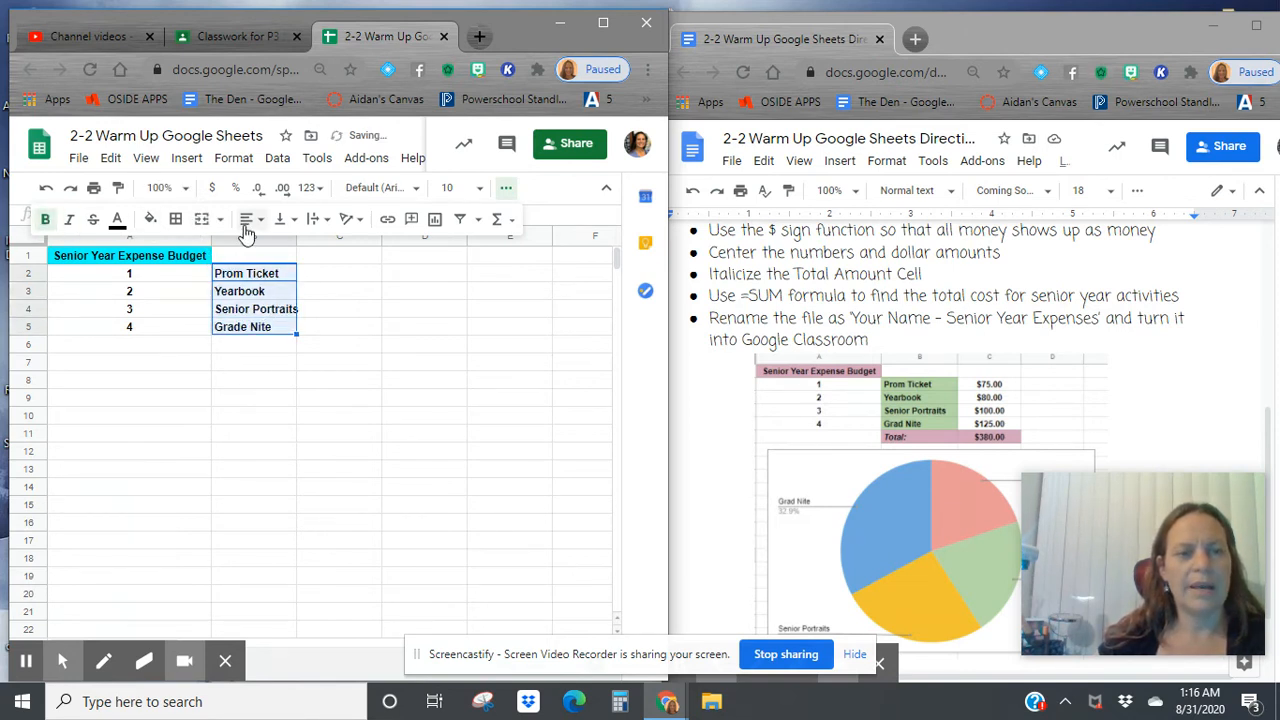
pyautogui.click(148, 219)
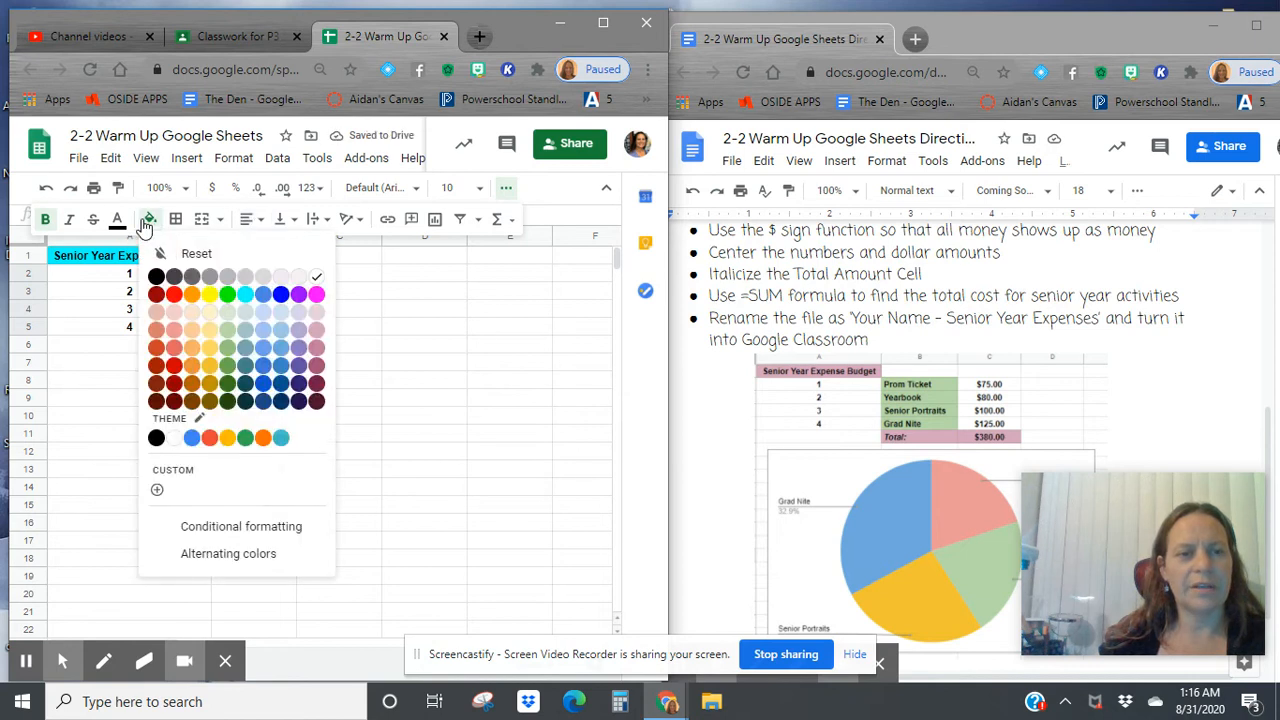
pyautogui.click(228, 294)
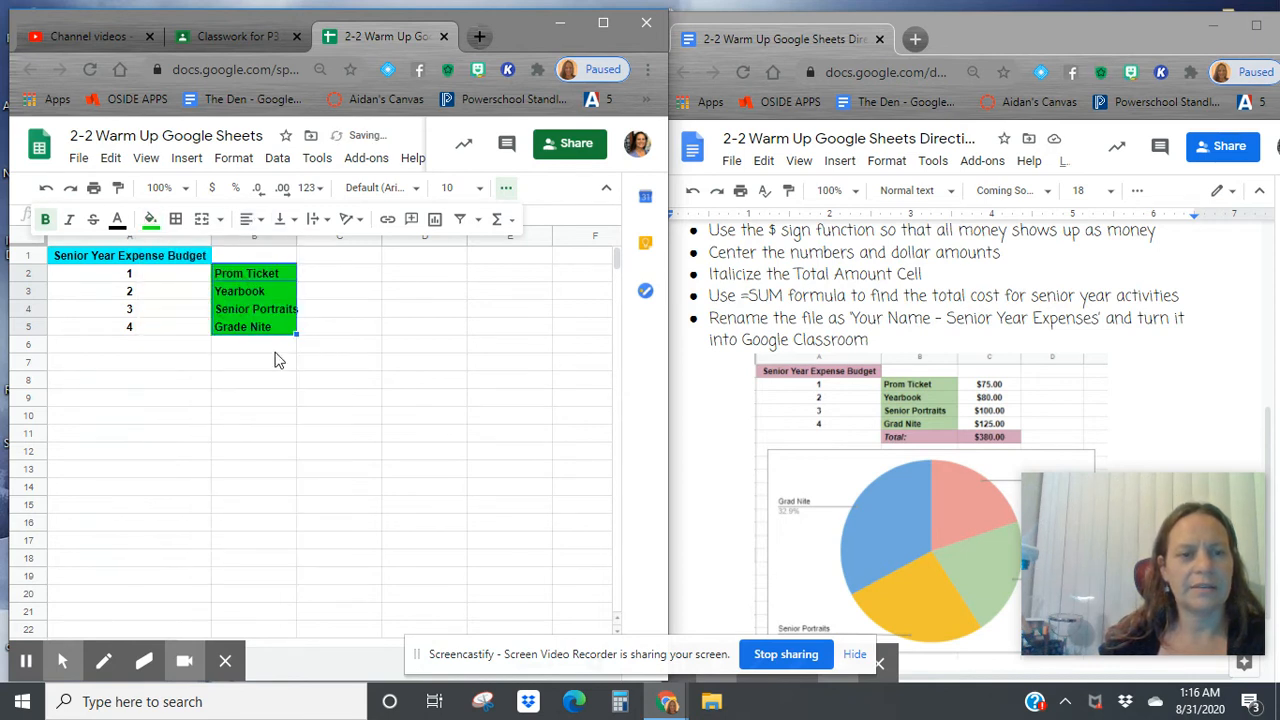
pyautogui.click(150, 219)
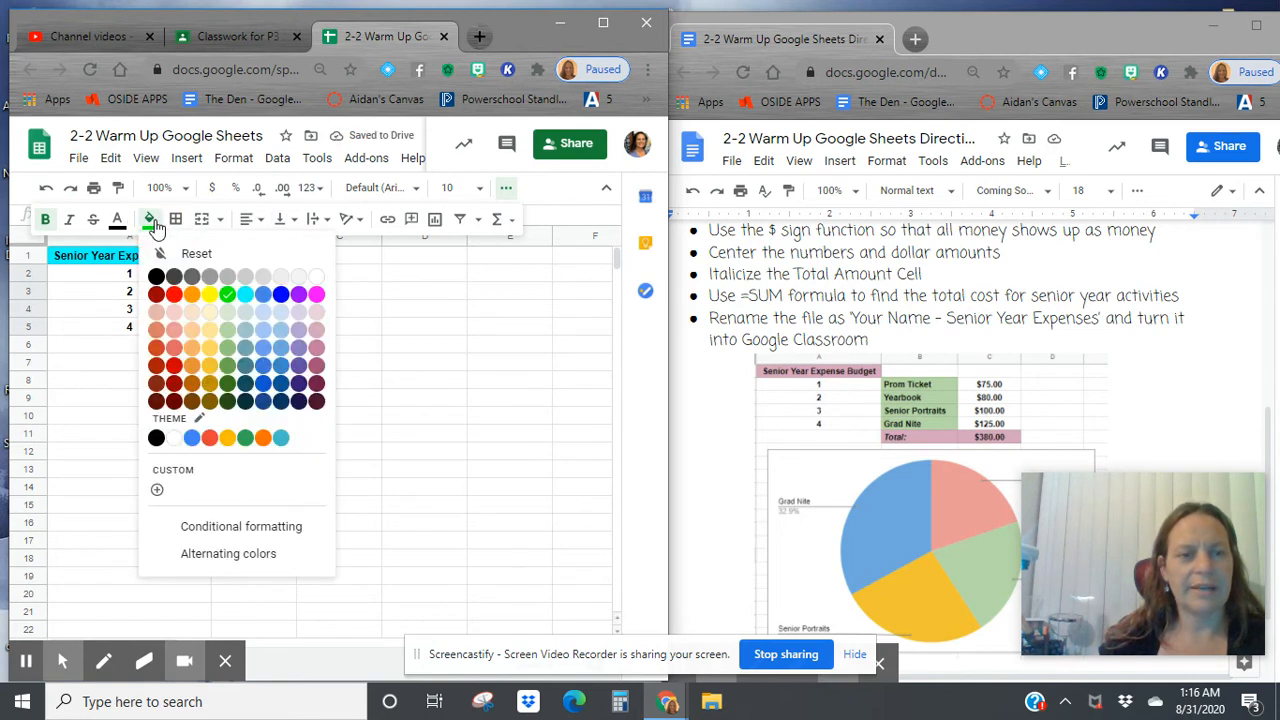
pyautogui.click(210, 296)
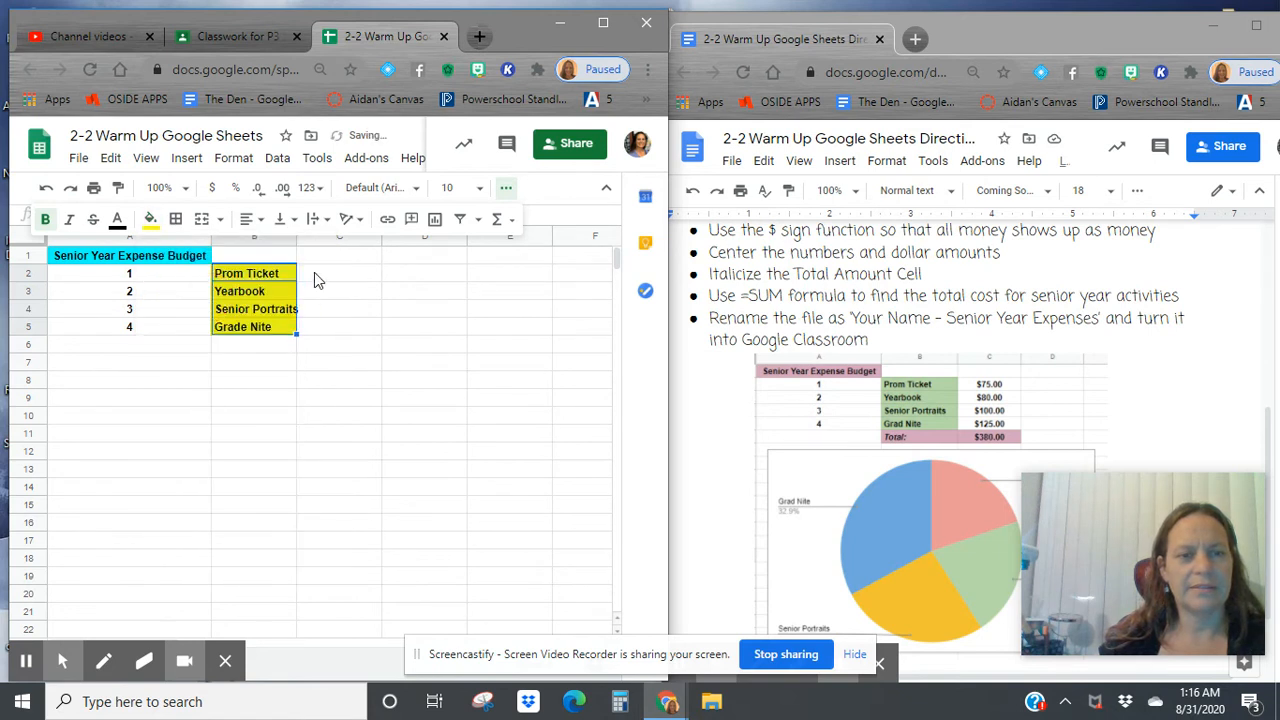
# Step: Enter the expense amounts 75, 80, 100 and 125 in cells C2 to C5
pyautogui.click(314, 272)
pyautogui.write('75')
pyautogui.press('Return')
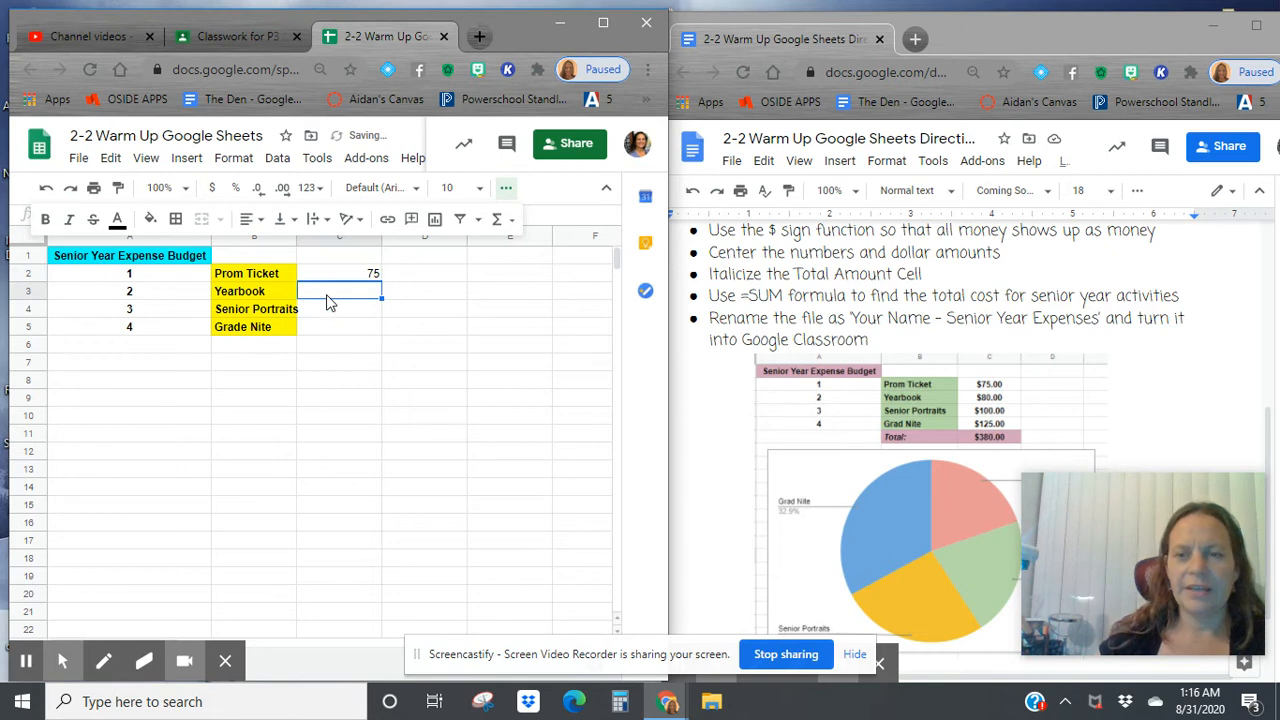
pyautogui.write('80')
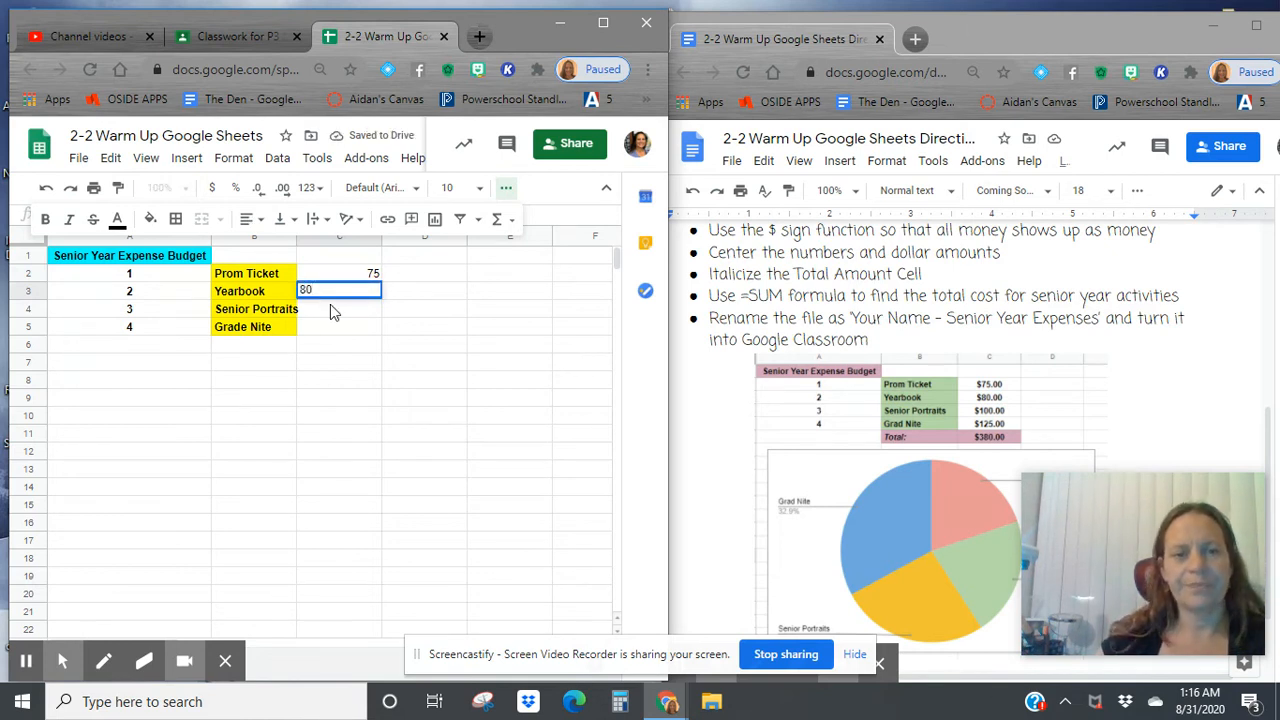
pyautogui.press('Return')
pyautogui.write('100')
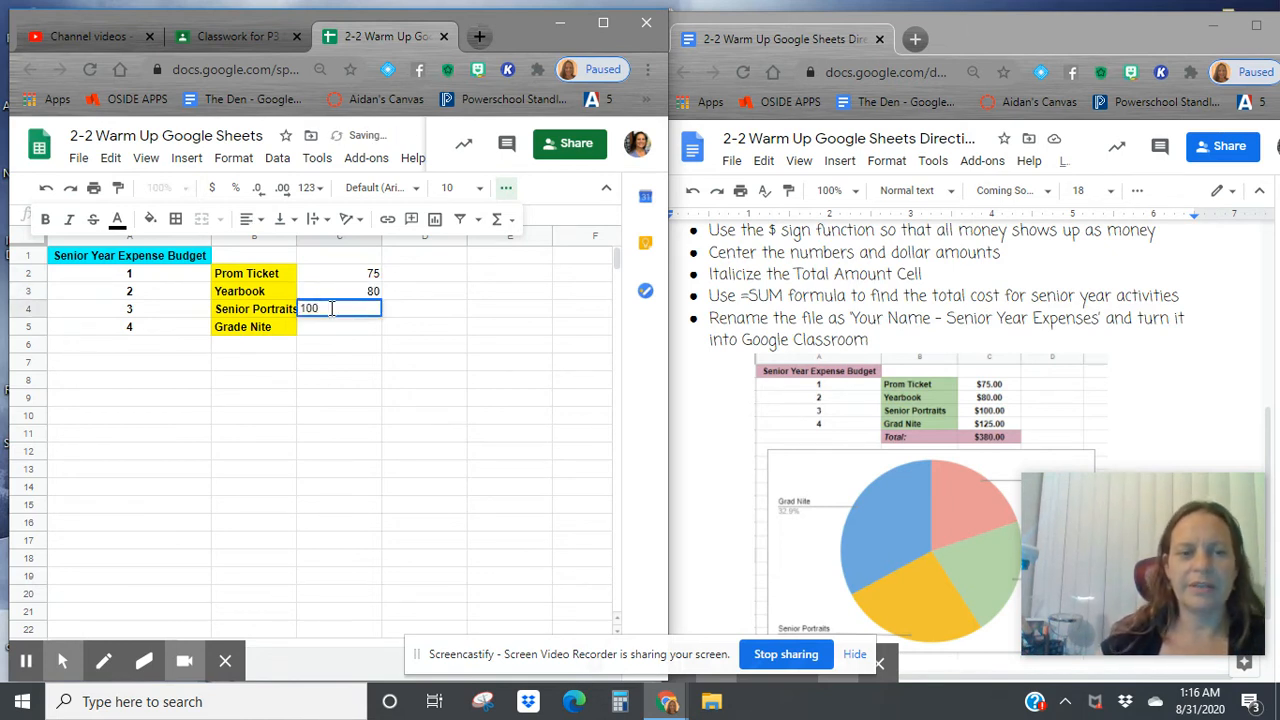
pyautogui.press('Return')
pyautogui.write('125')
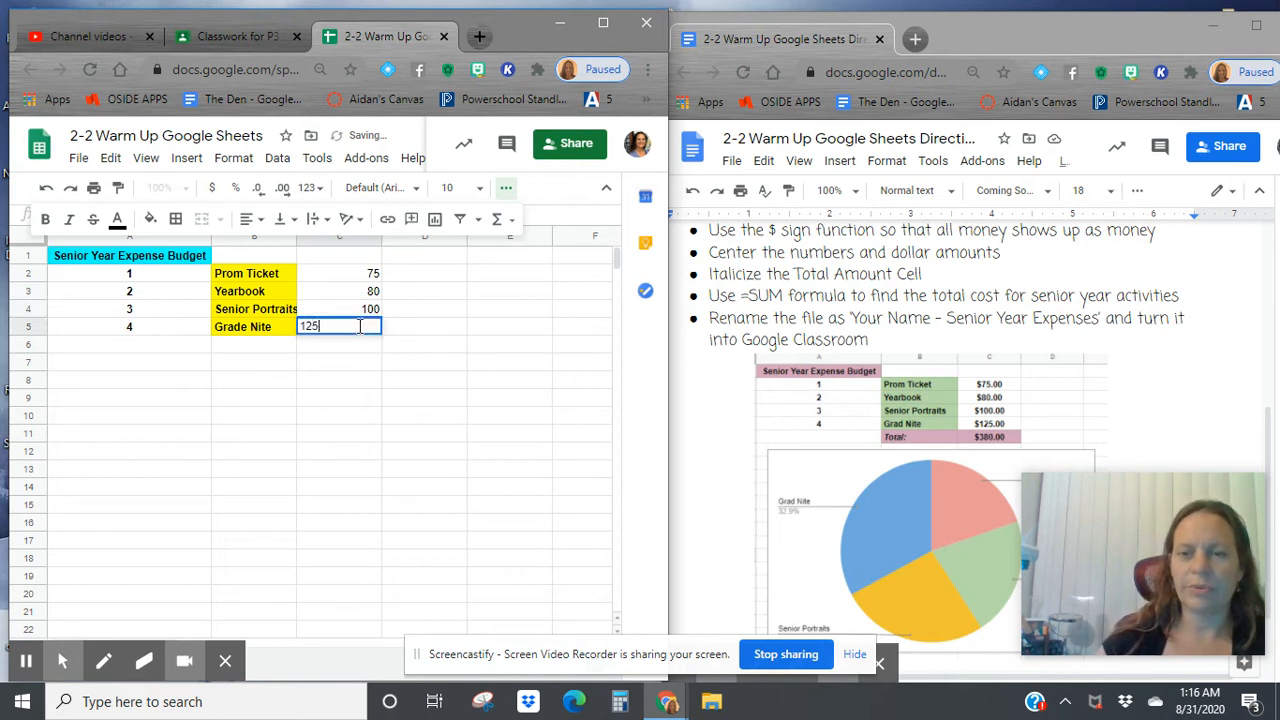
pyautogui.press('Return')
# Step: Format cells C2:C6 as currency
pyautogui.click(345, 278)
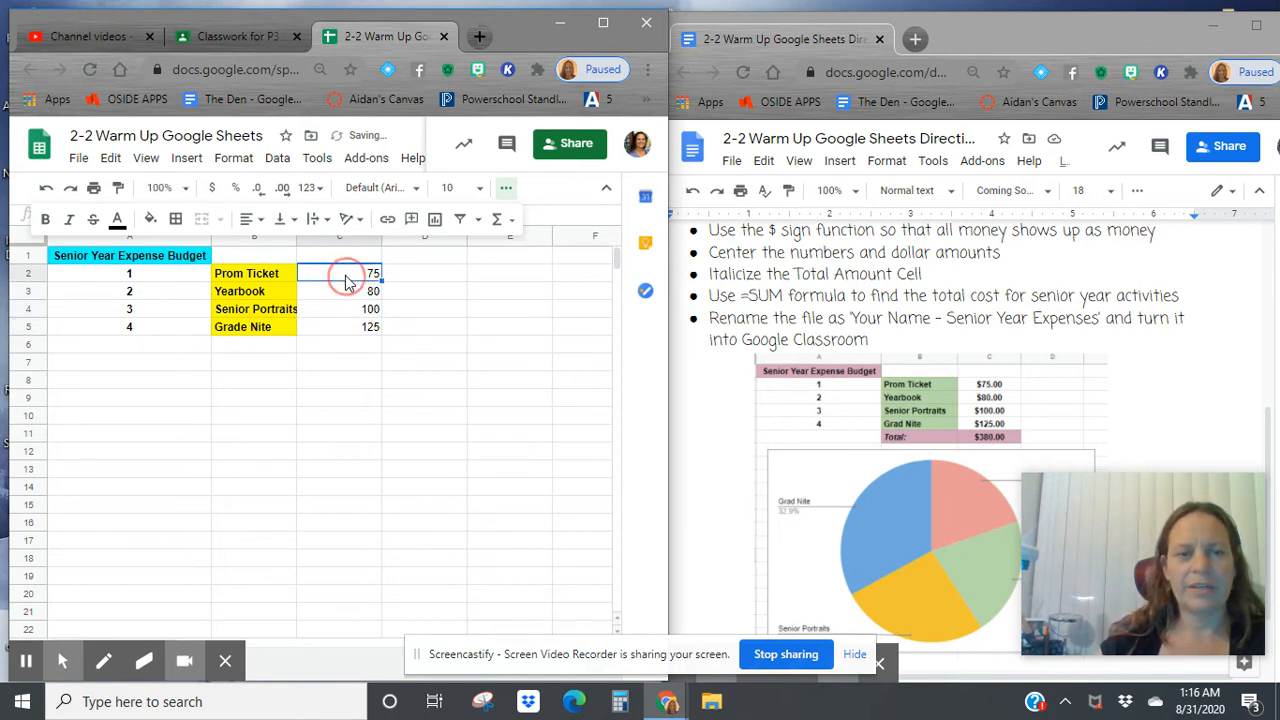
pyautogui.keyDown('shift'); pyautogui.click(357, 345); pyautogui.keyUp('shift')
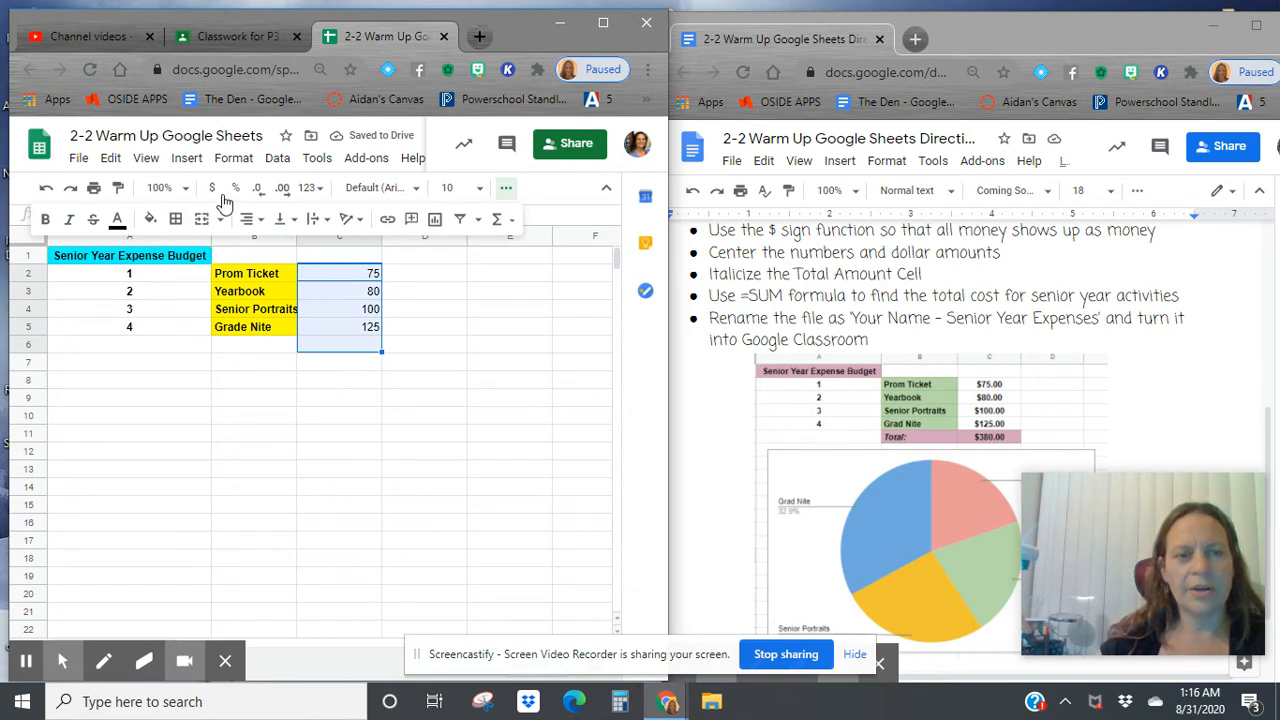
pyautogui.click(213, 189)
pyautogui.click(357, 347)
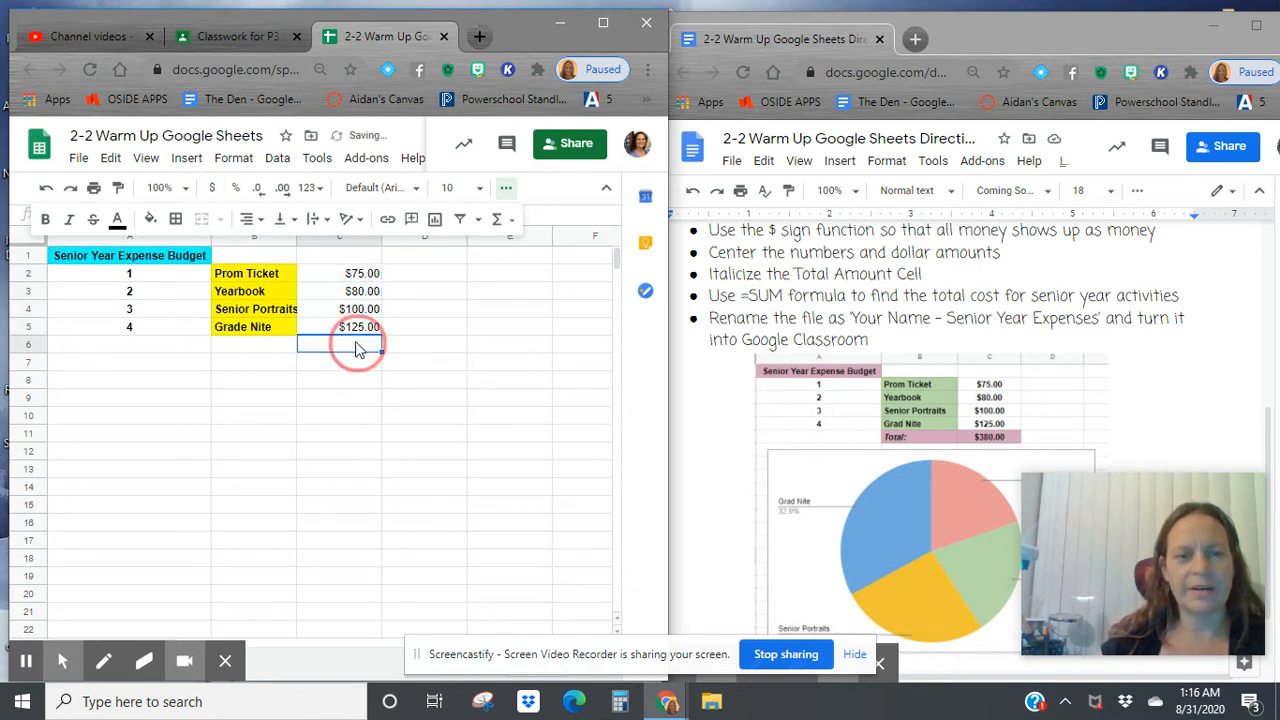
# Step: Make the dollar amounts in C2:C5 bold
pyautogui.click(357, 277)
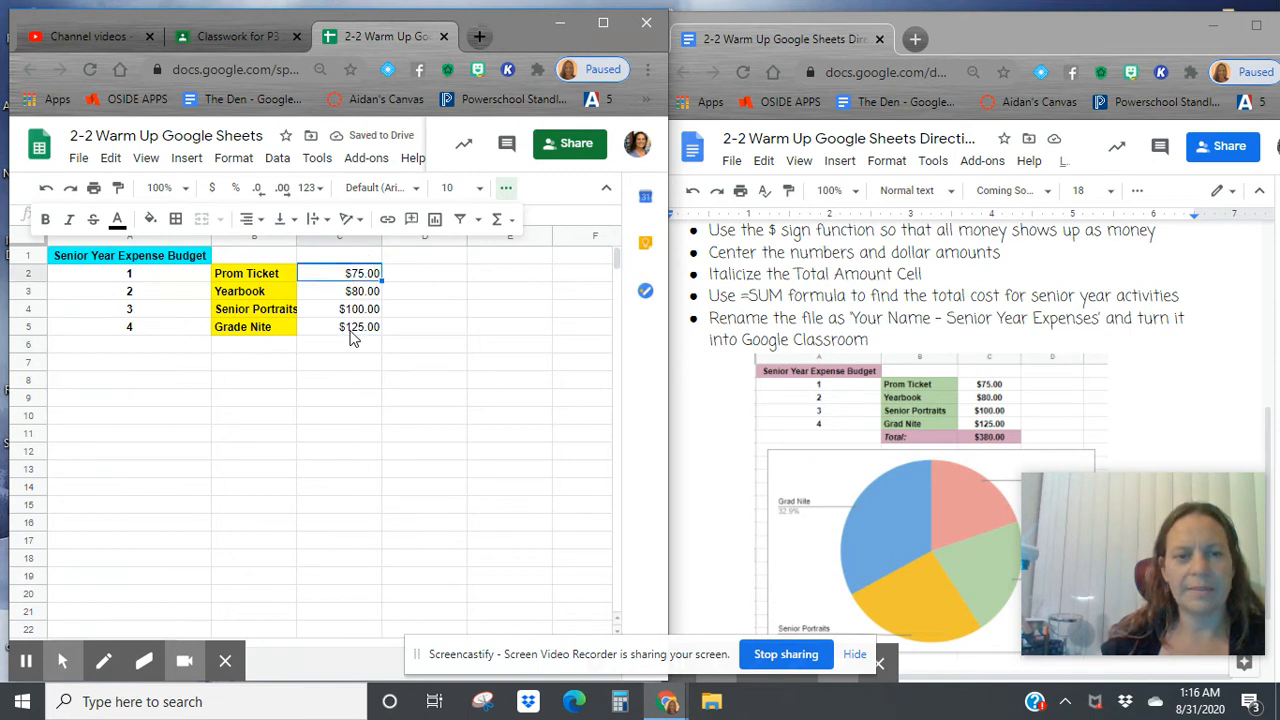
pyautogui.keyDown('shift'); pyautogui.click(352, 330); pyautogui.keyUp('shift')
pyautogui.click(45, 218)
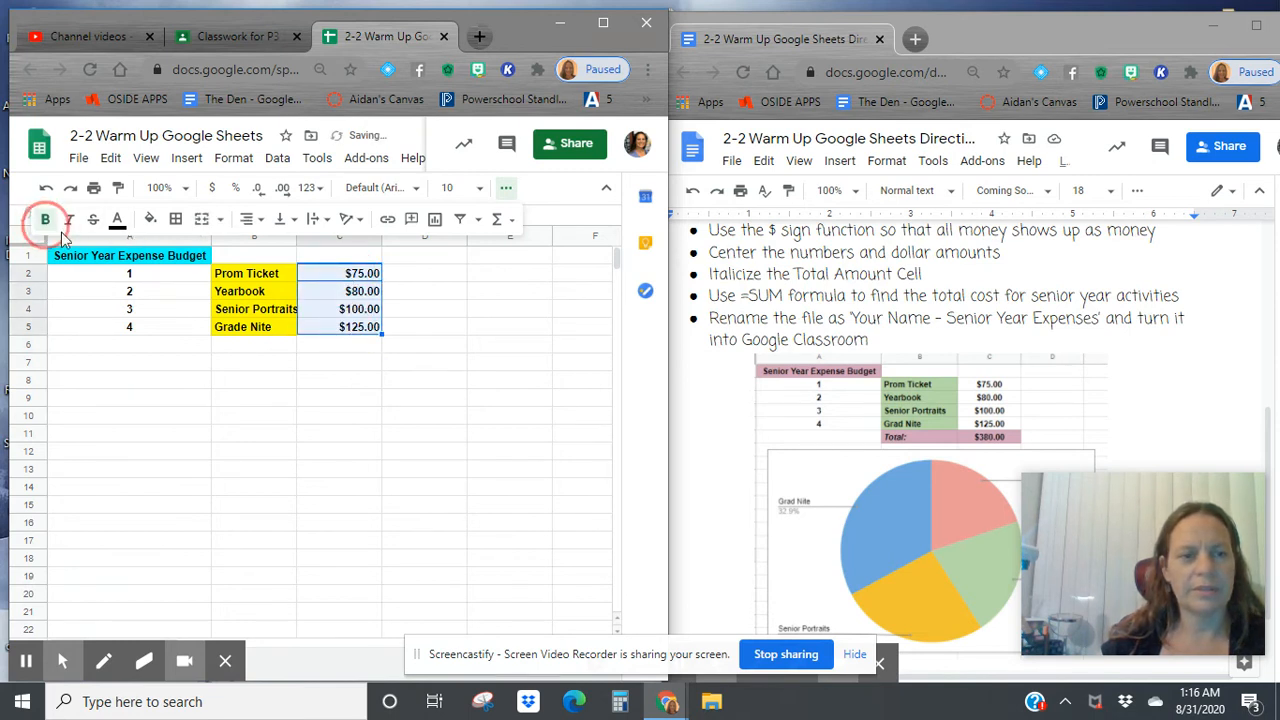
# Step: Enter the label "Total:" in cell B6 below the expense names
pyautogui.click(357, 349)
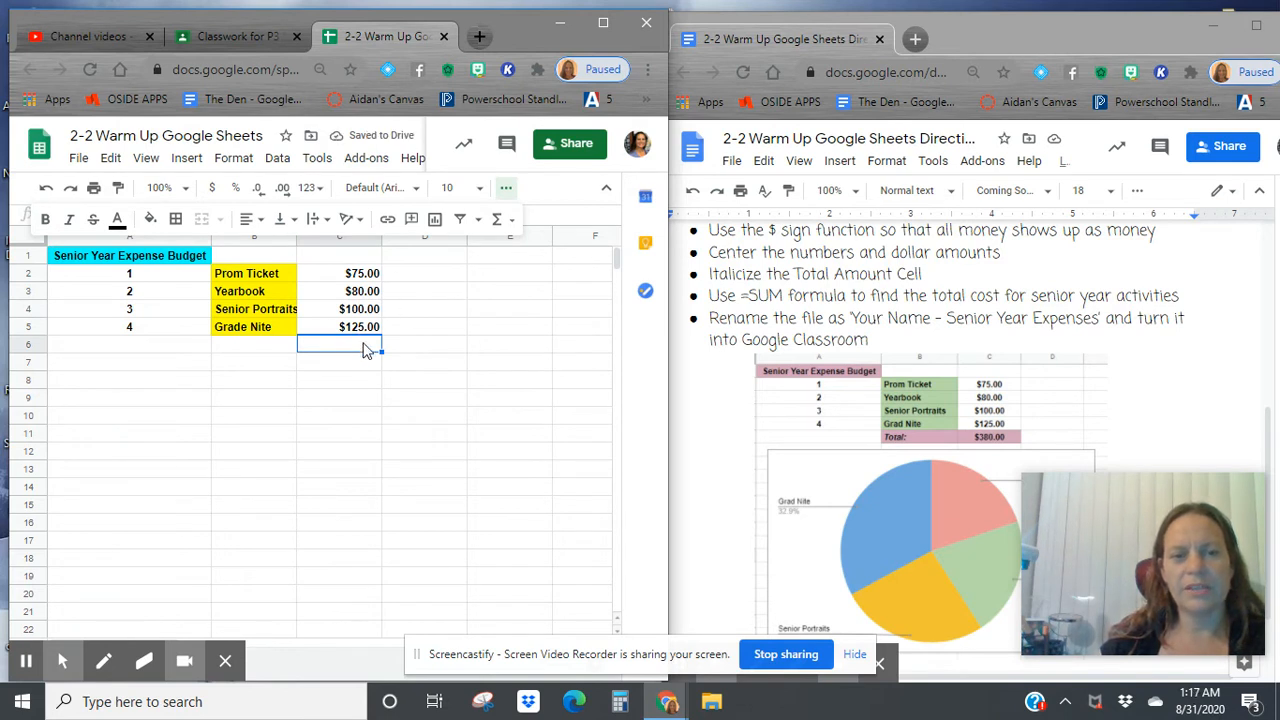
pyautogui.click(274, 345)
pyautogui.write('Total:')
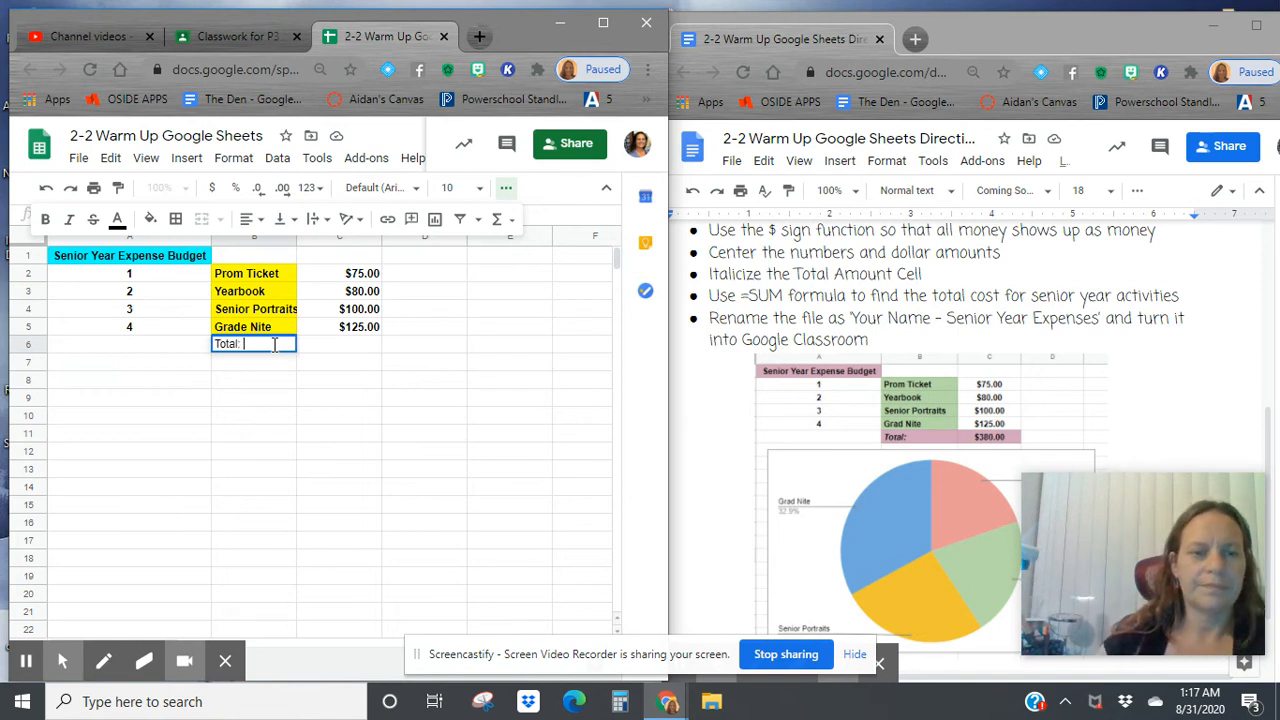
# Step: Insert a SUM formula in cell C6 with the range C2:C6
pyautogui.click(339, 349)
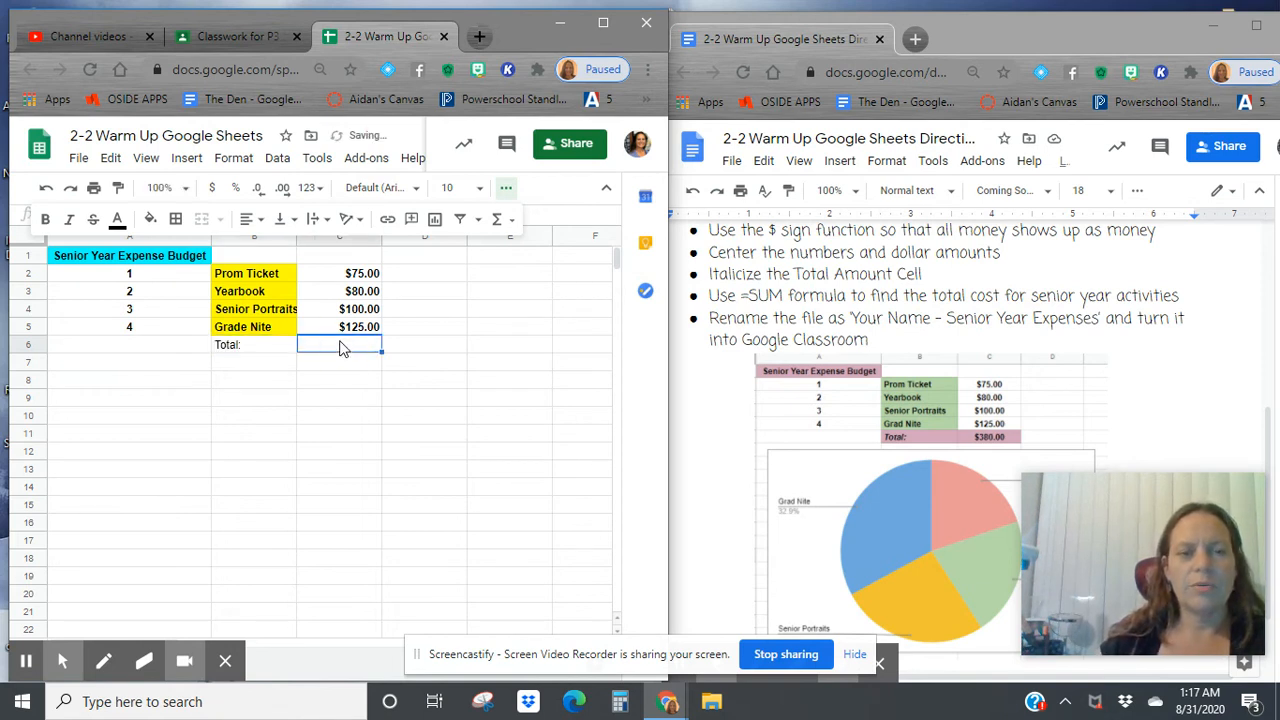
pyautogui.click(502, 228)
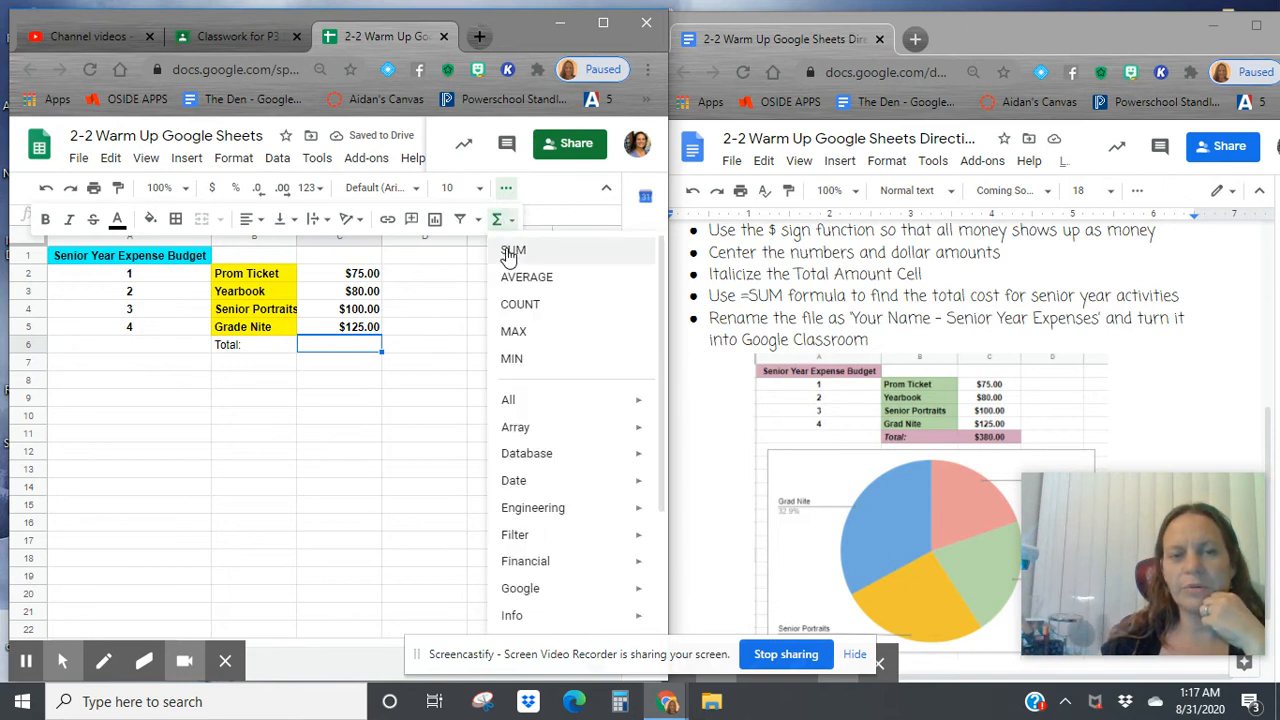
pyautogui.click(507, 252)
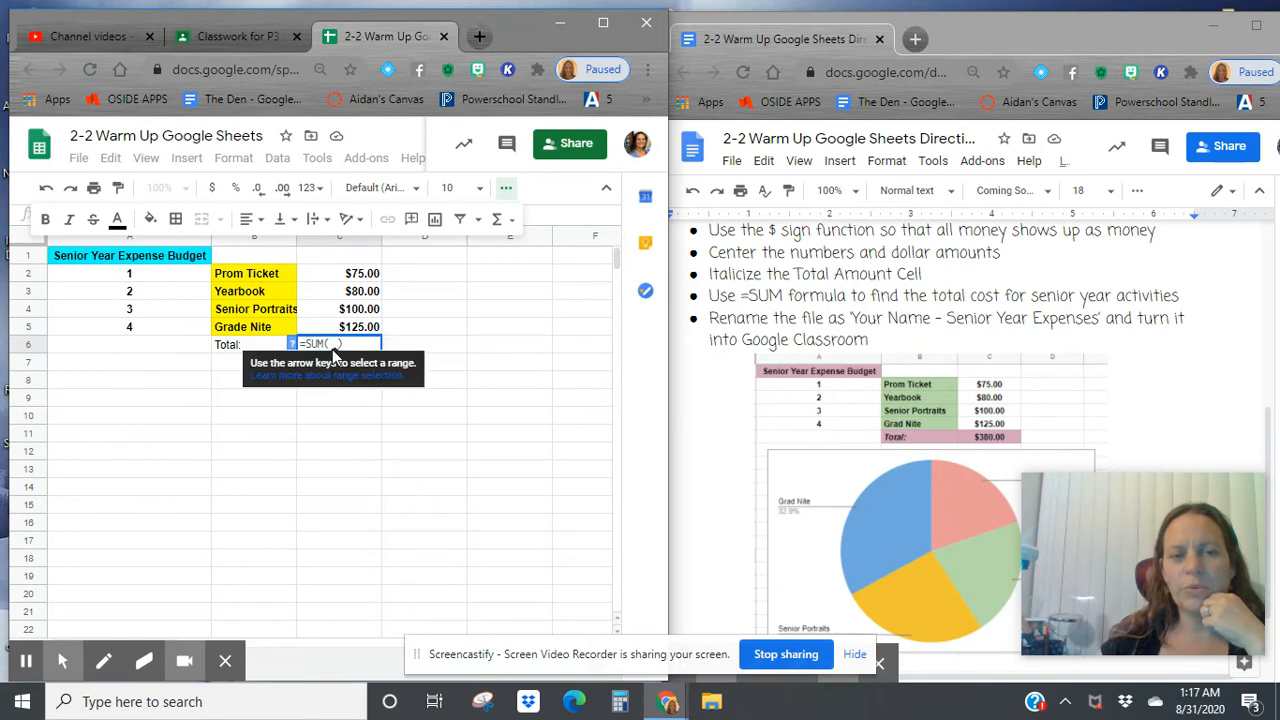
pyautogui.moveTo(362, 278); pyautogui.dragTo(368, 332)
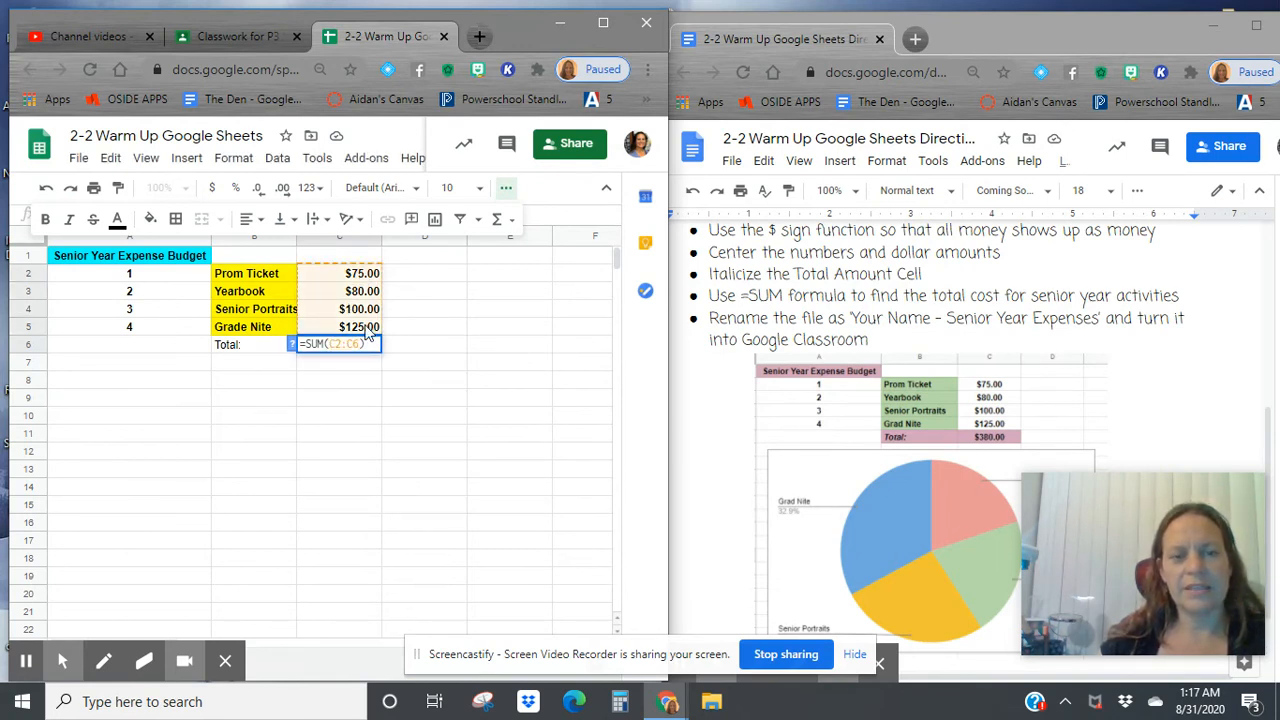
pyautogui.press('Return')
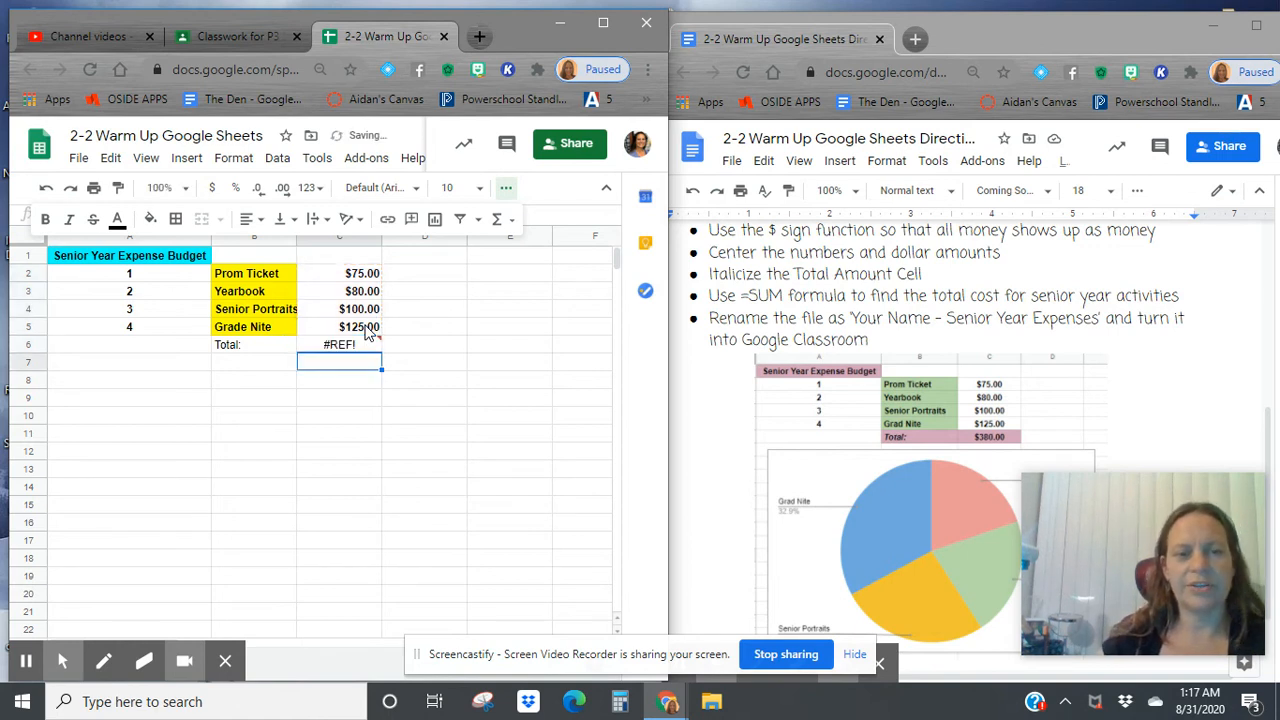
# Step: Correct the total formula in C6 so that it sums only the range C2:C5
pyautogui.click(352, 347)
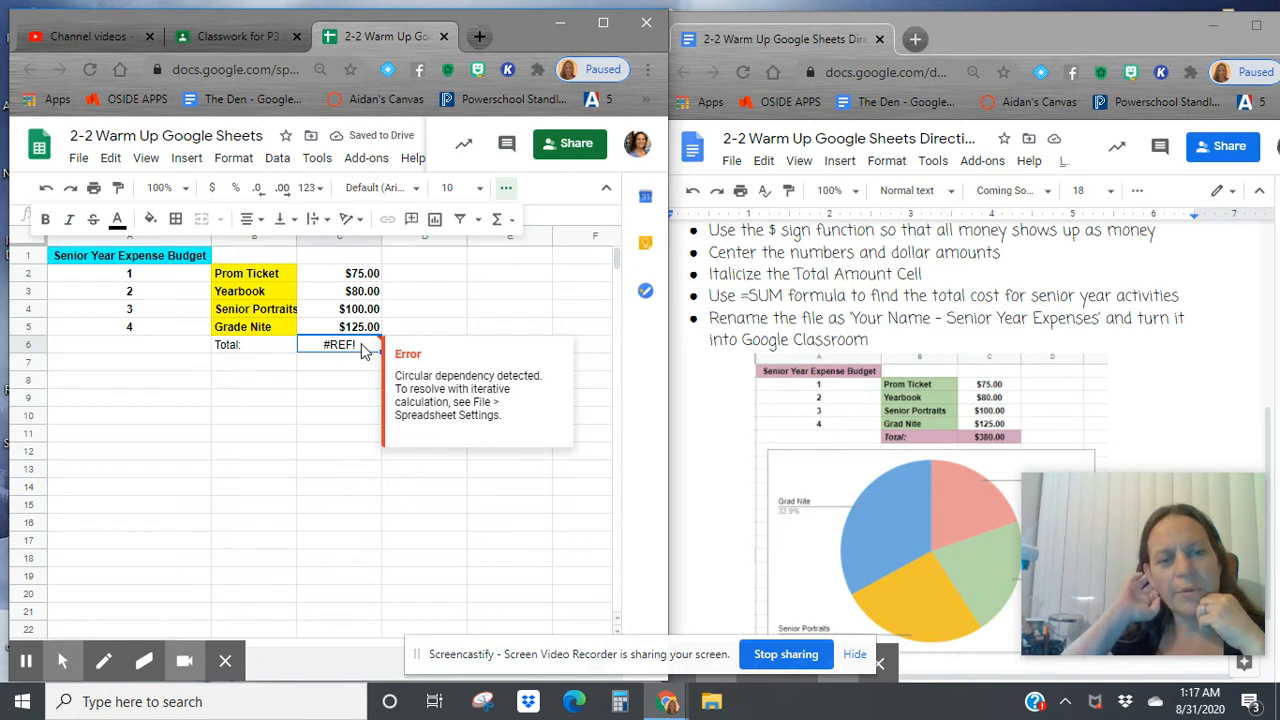
pyautogui.click(505, 187)
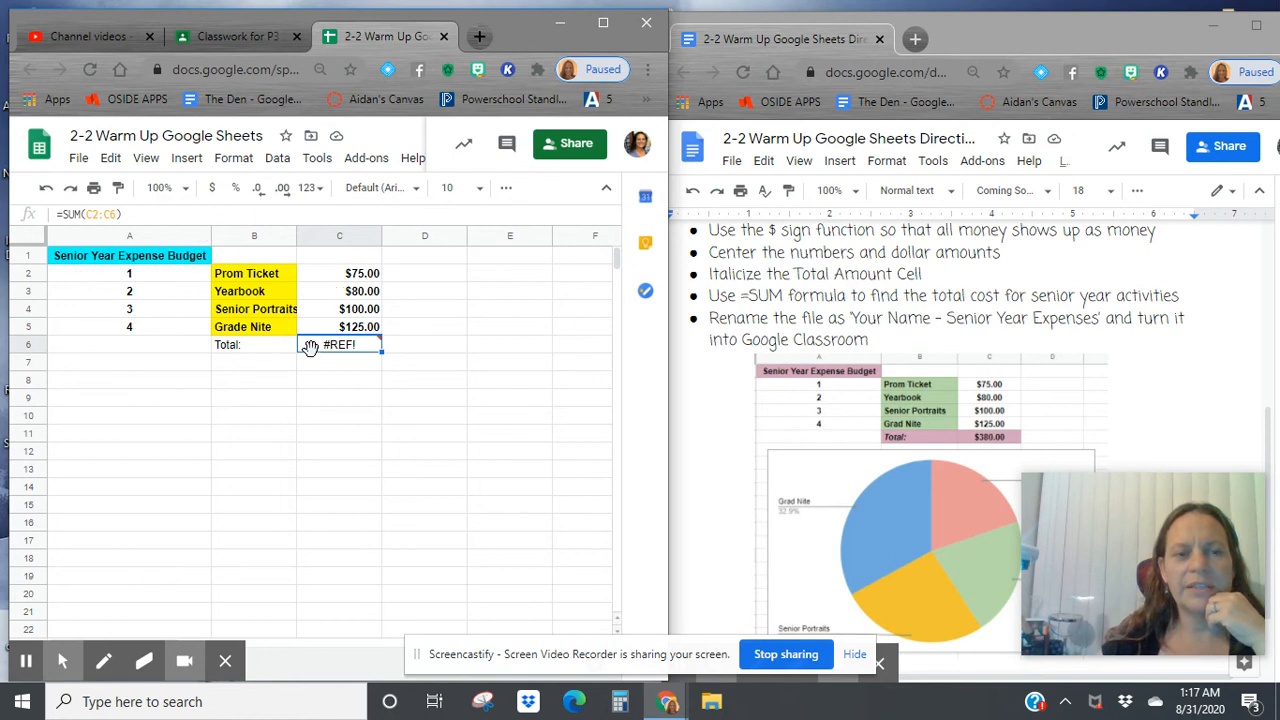
pyautogui.click(118, 214)
pyautogui.write('5')
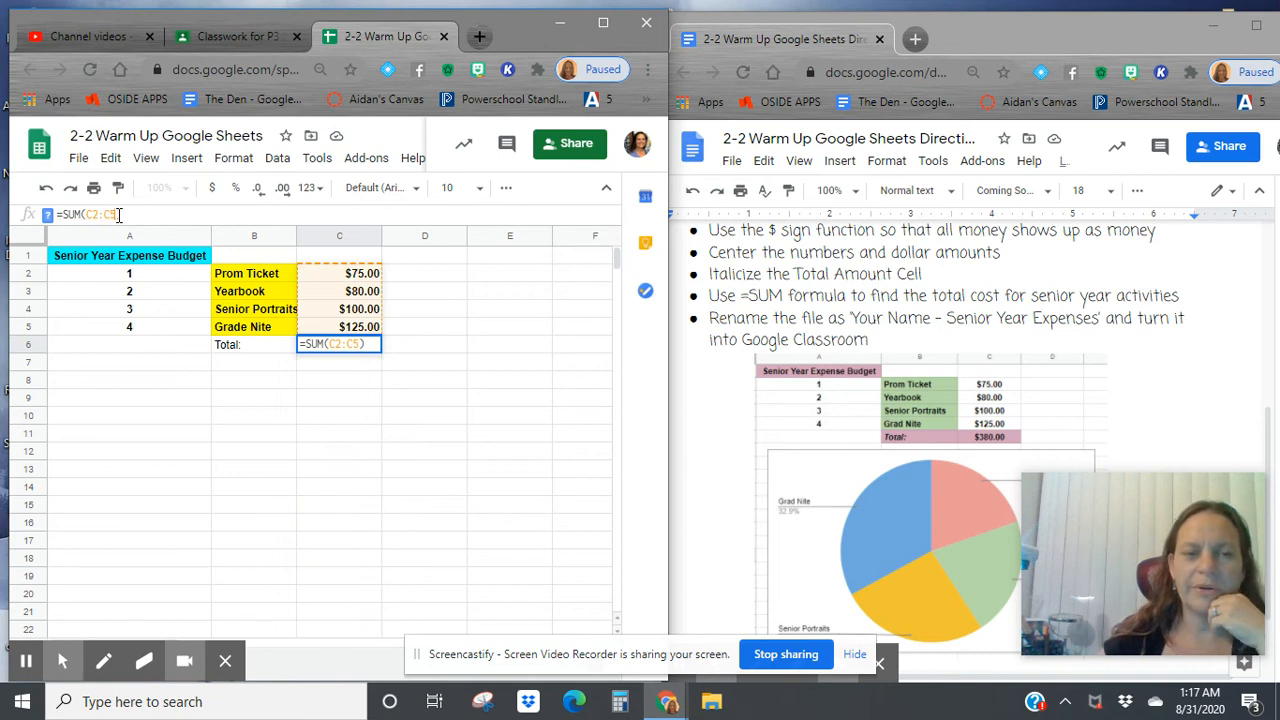
pyautogui.press('Return')
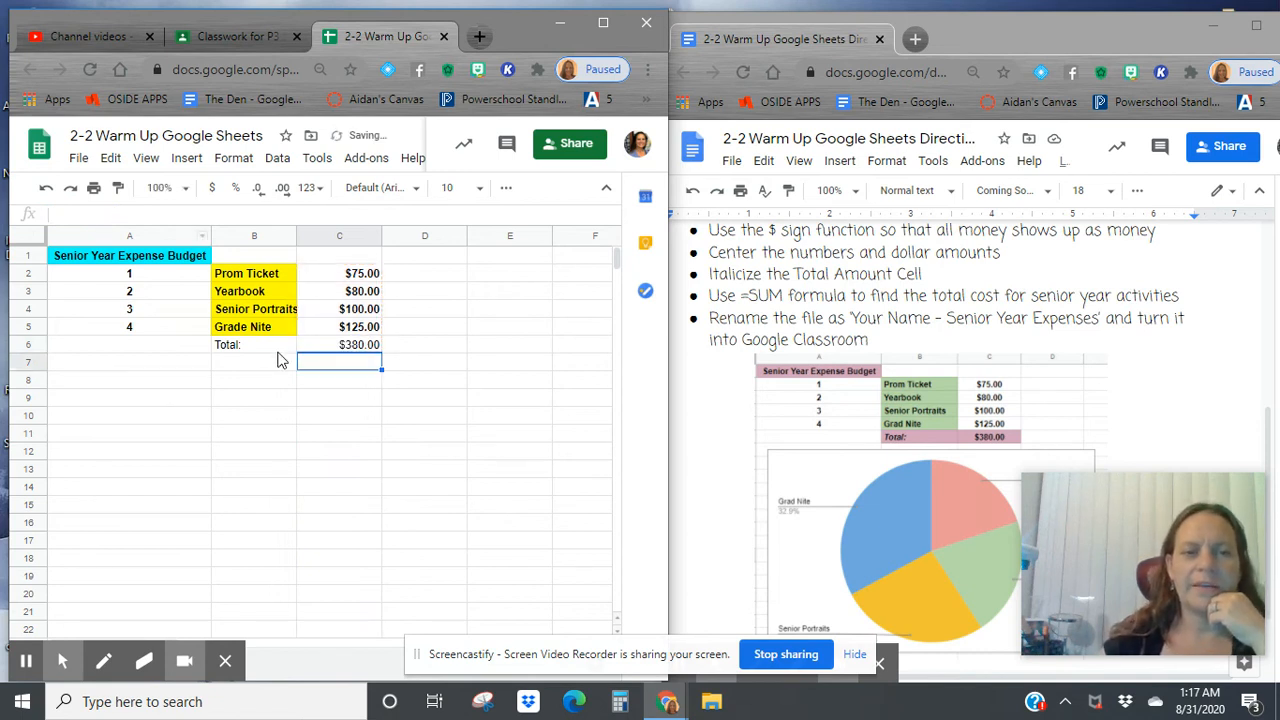
# Step: Make the total label and total amount in B6:C6 bold
pyautogui.click(331, 346)
pyautogui.click(267, 341)
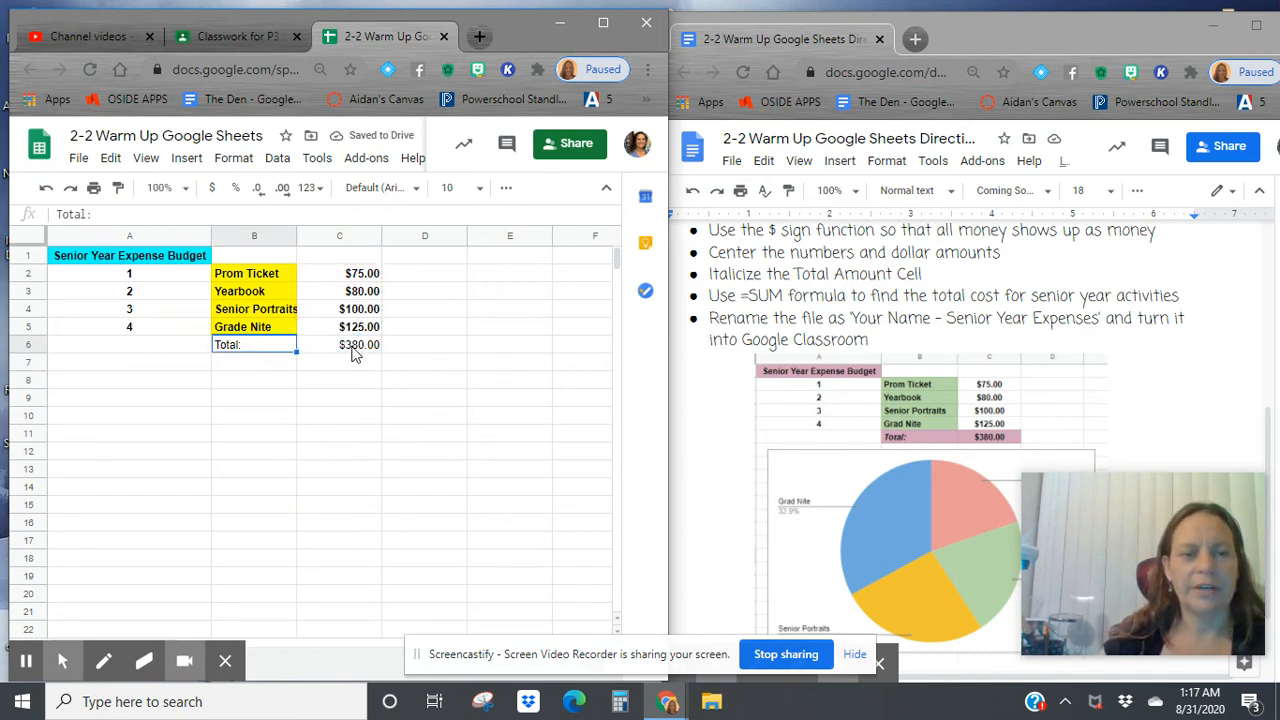
pyautogui.keyDown('shift'); pyautogui.click(352, 352); pyautogui.keyUp('shift')
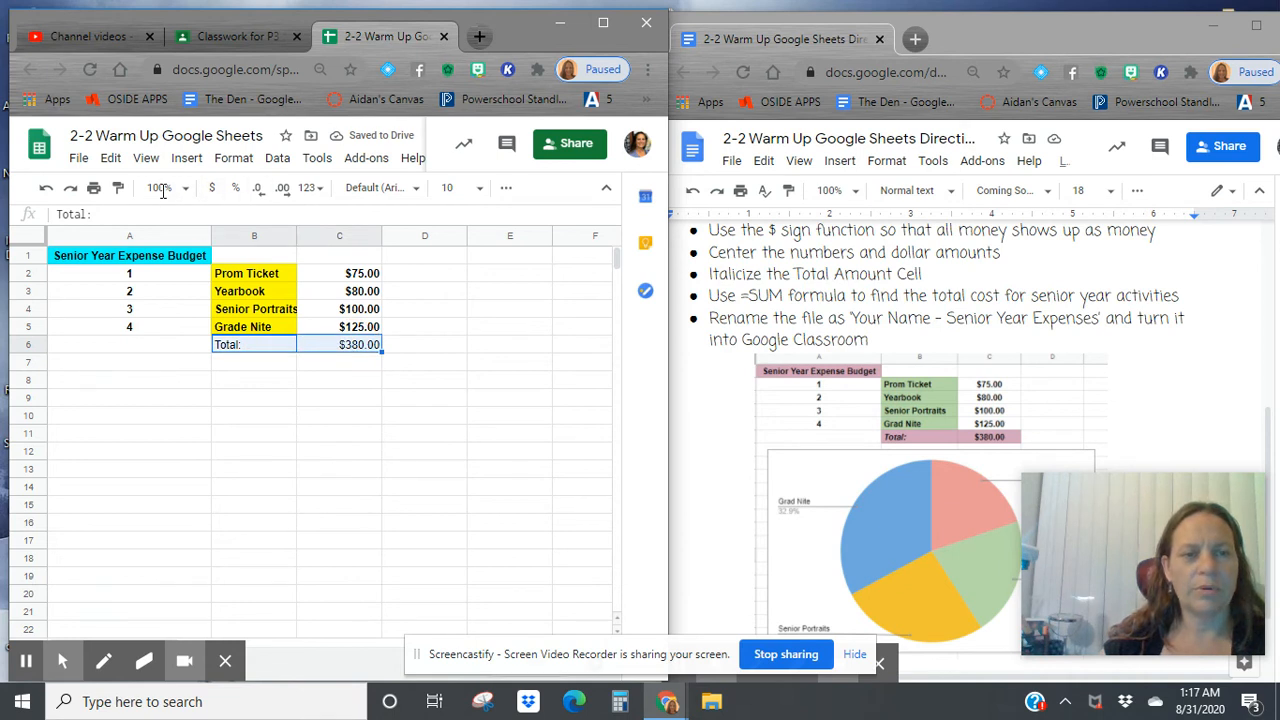
pyautogui.click(506, 187)
pyautogui.click(45, 219)
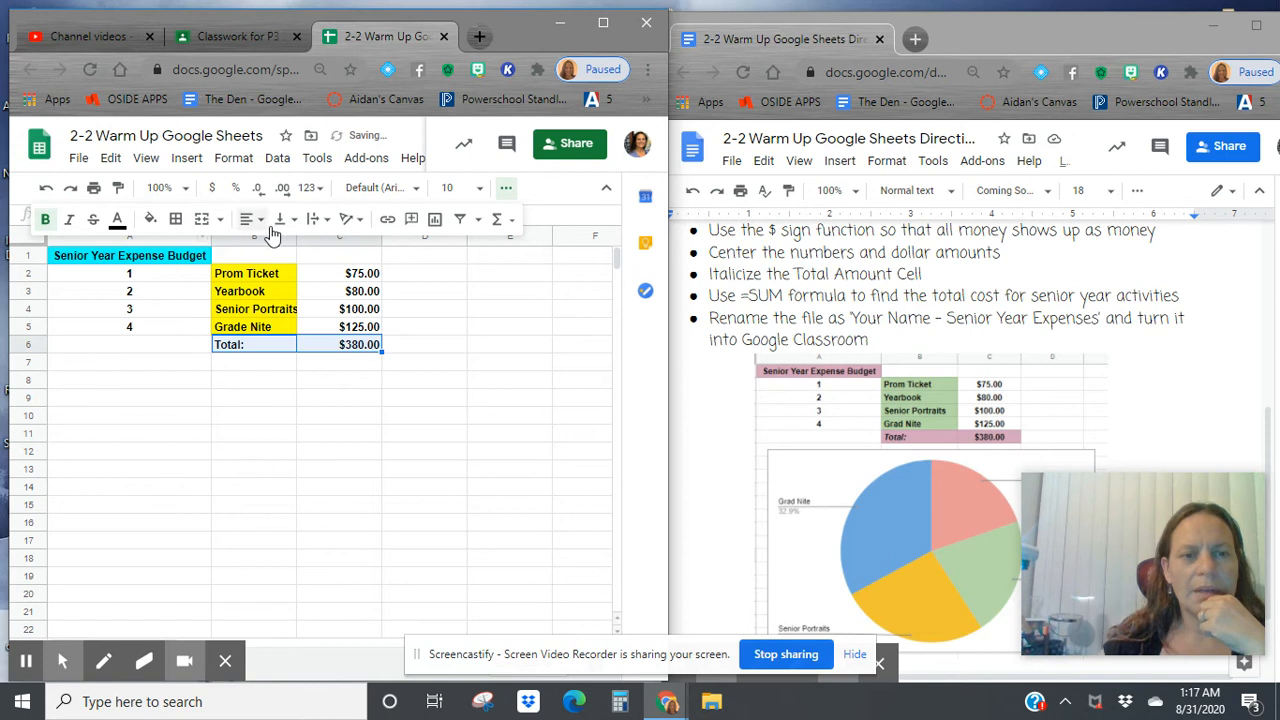
# Step: Fill the total label and total amount cells B6:C6 with cyan, matching the title cell
pyautogui.click(150, 219)
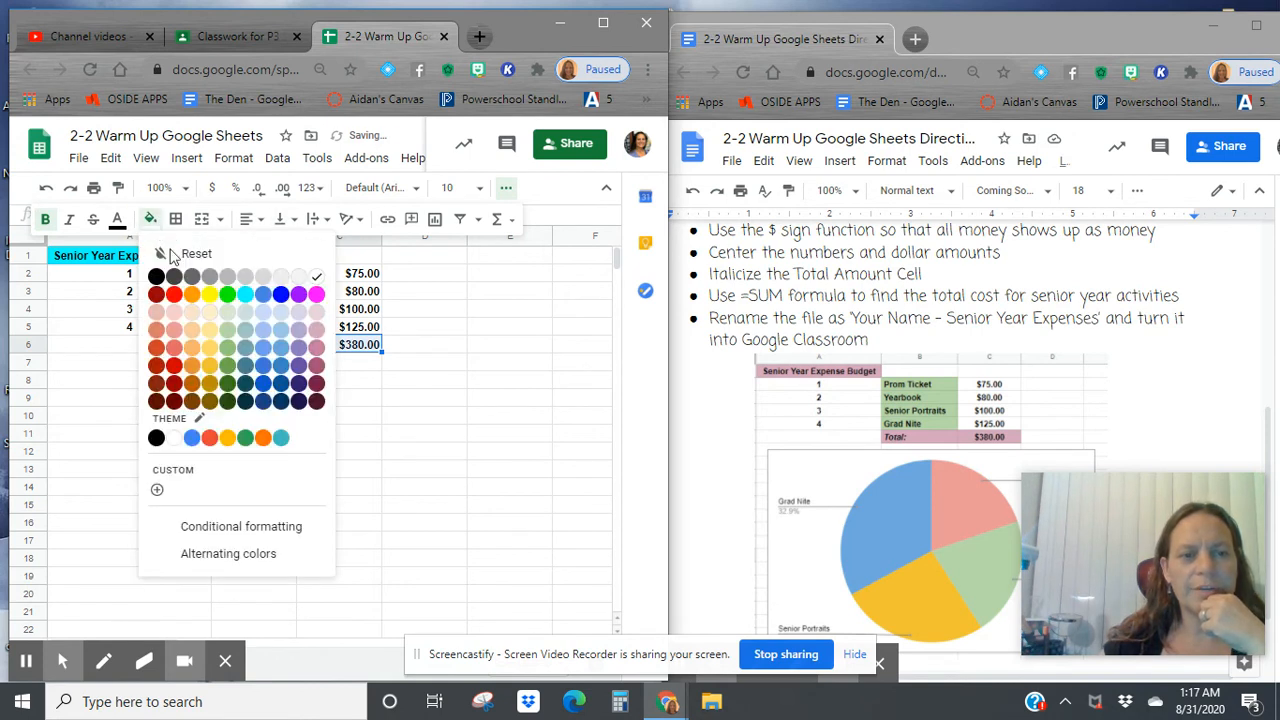
pyautogui.click(246, 292)
pyautogui.click(267, 365)
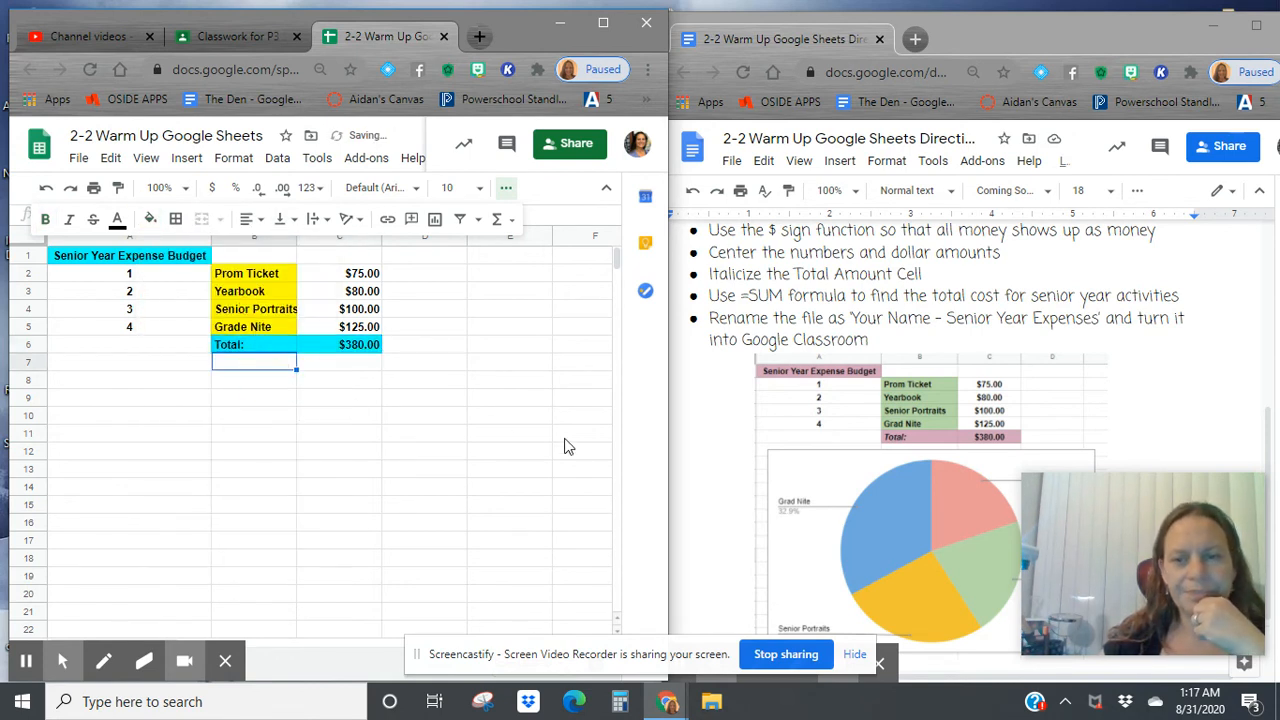
pyautogui.click(167, 400)
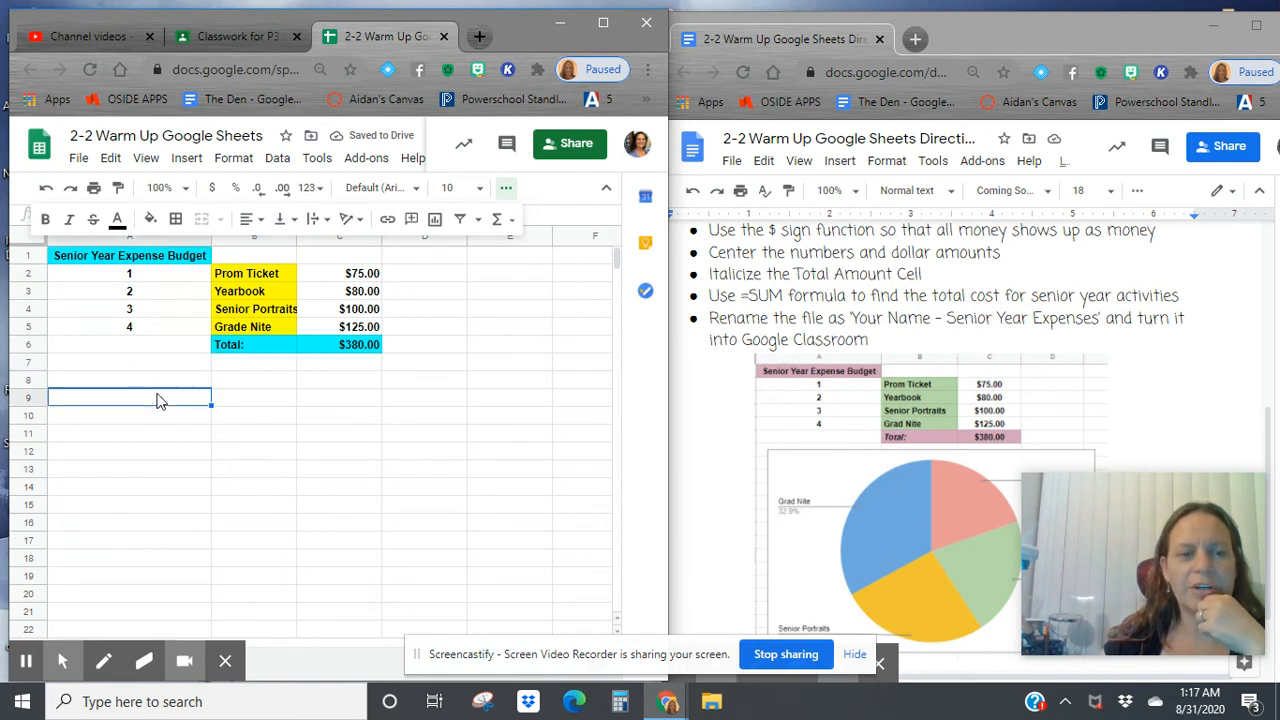
pyautogui.click(186, 158)
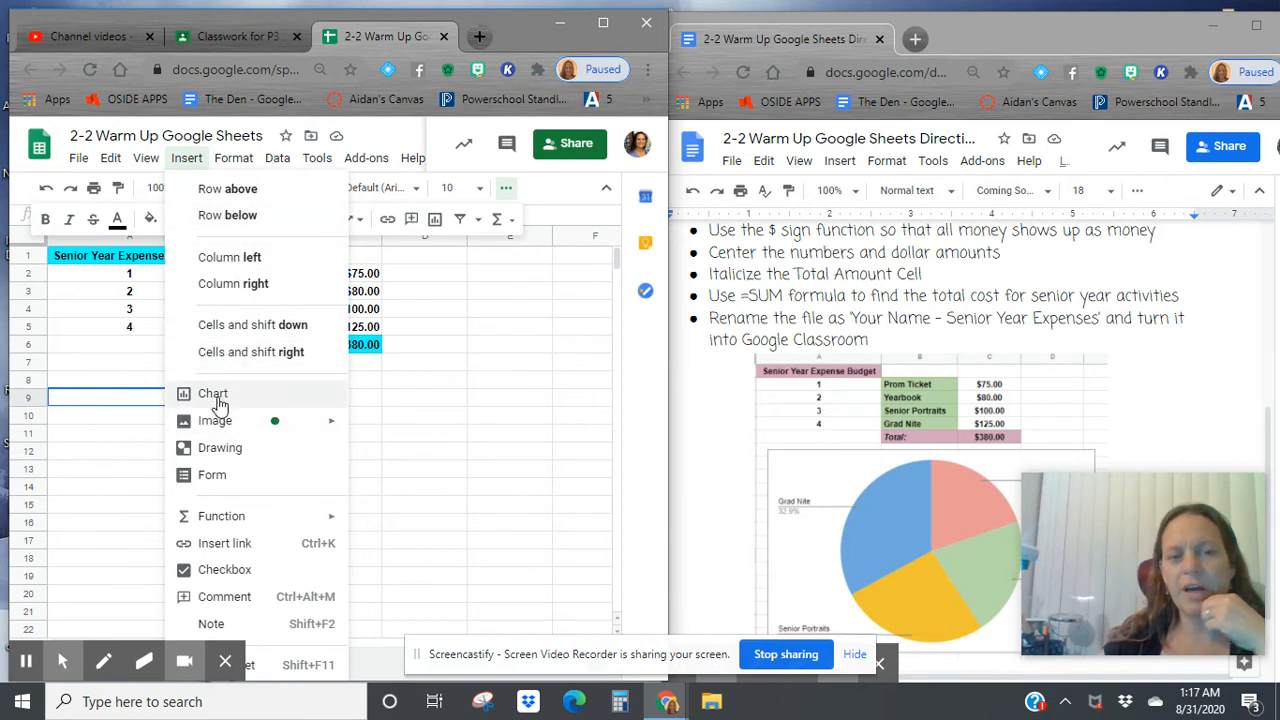
pyautogui.click(440, 400)
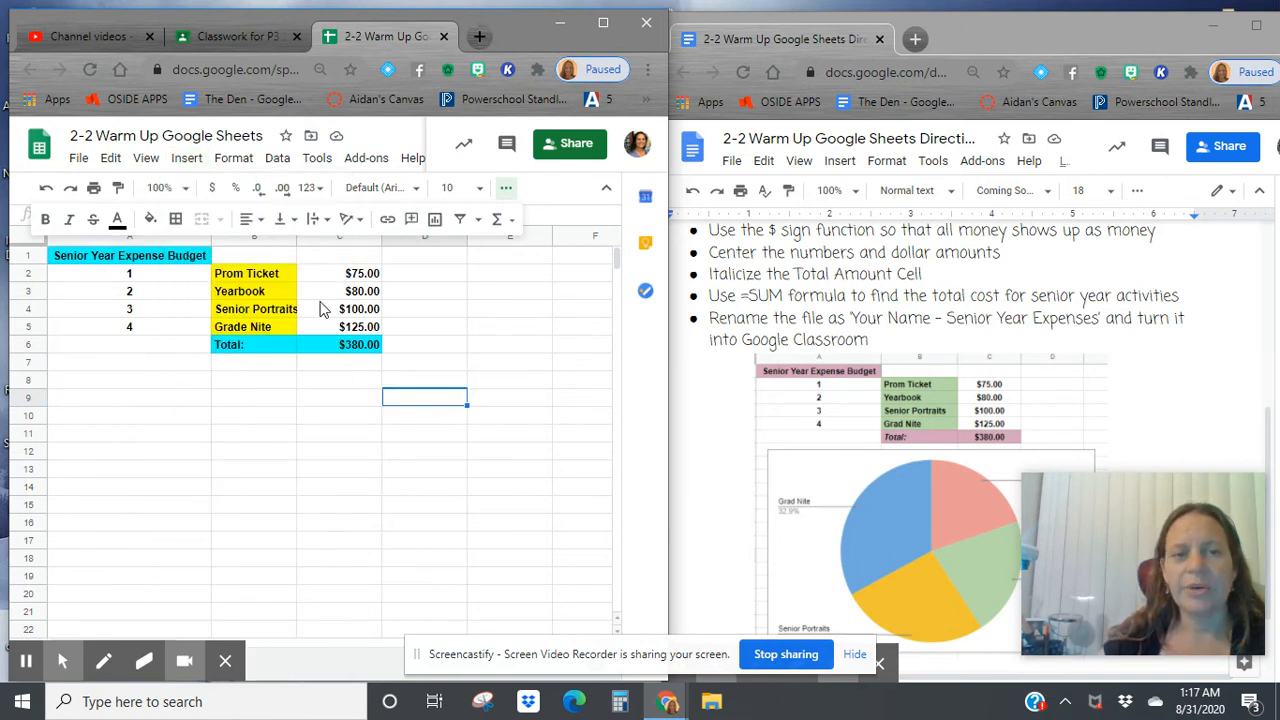
# Step: Insert a chart from the expense names and amounts in B2:C5 and change its type to a pie chart
pyautogui.click(251, 278)
pyautogui.keyDown('shift'); pyautogui.click(340, 327); pyautogui.keyUp('shift')
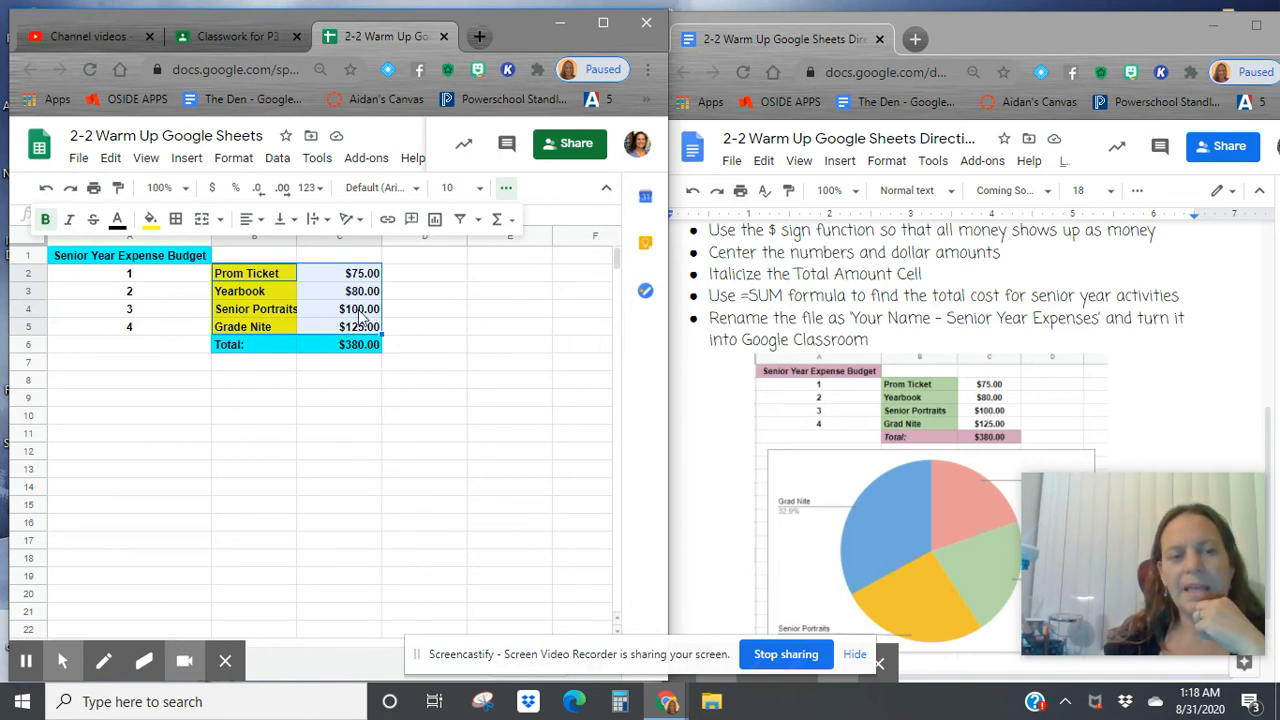
pyautogui.click(186, 158)
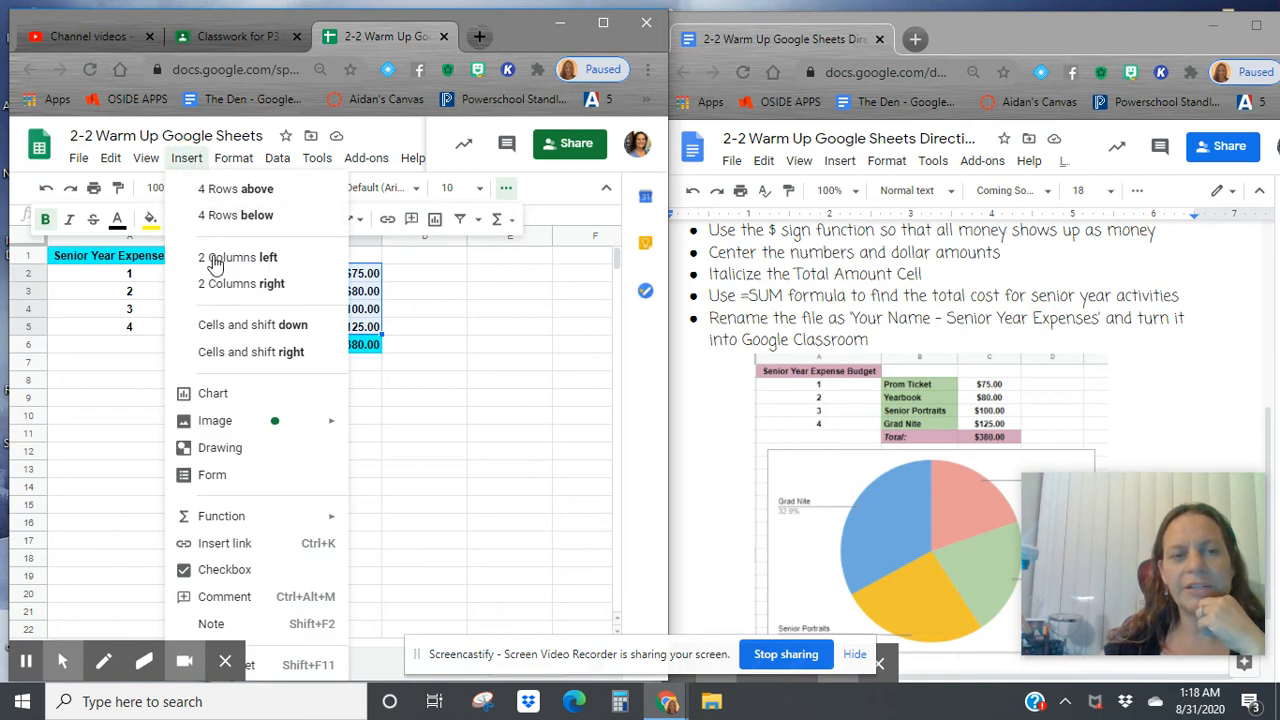
pyautogui.click(236, 400)
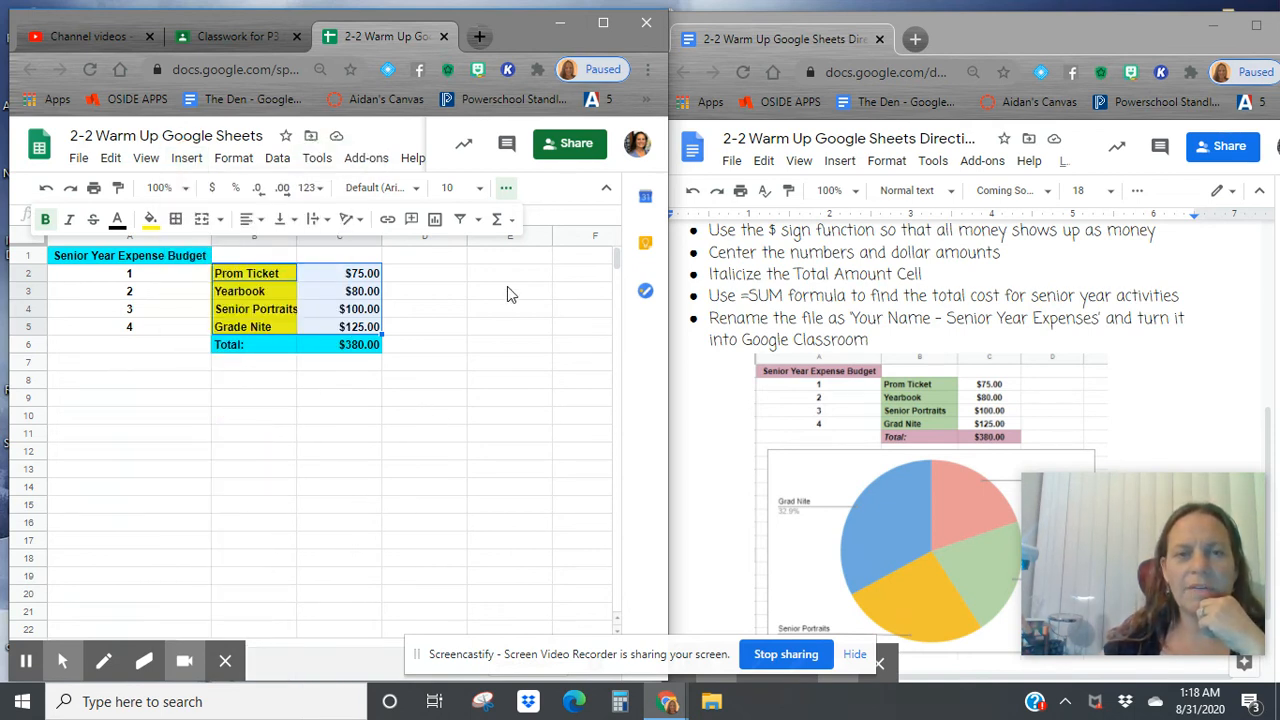
pyautogui.click(608, 26)
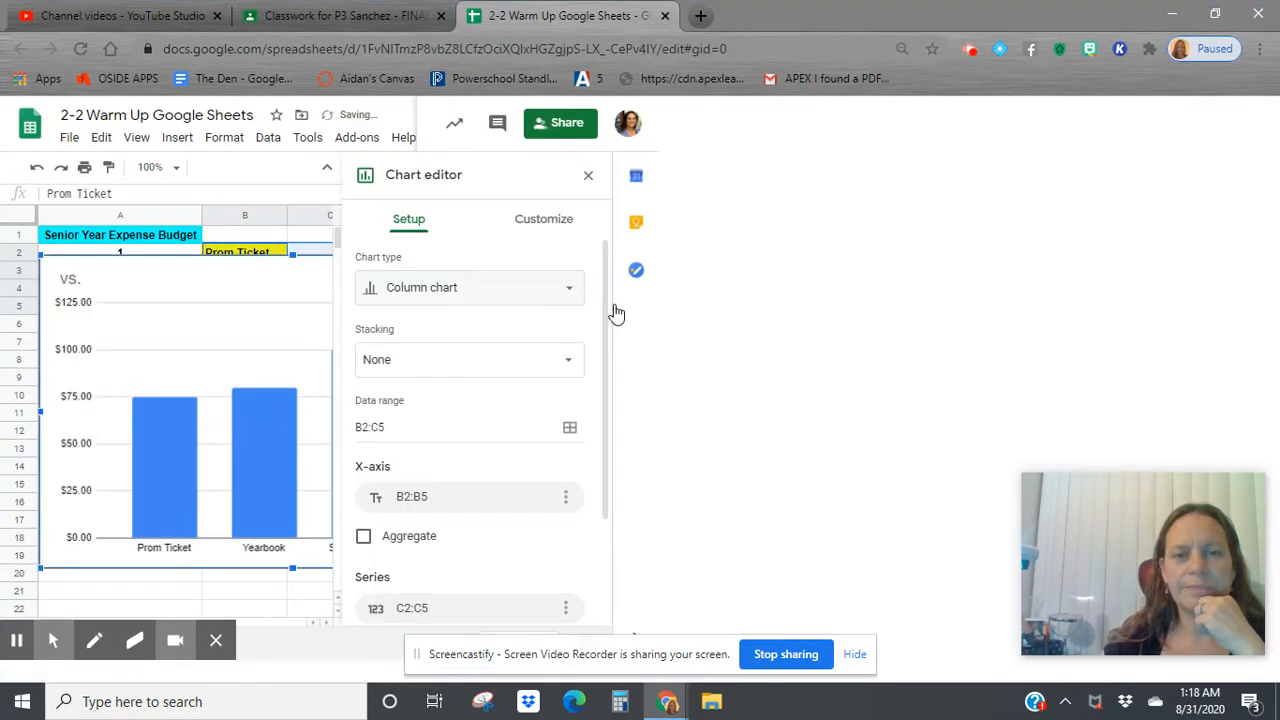
pyautogui.click(1042, 298)
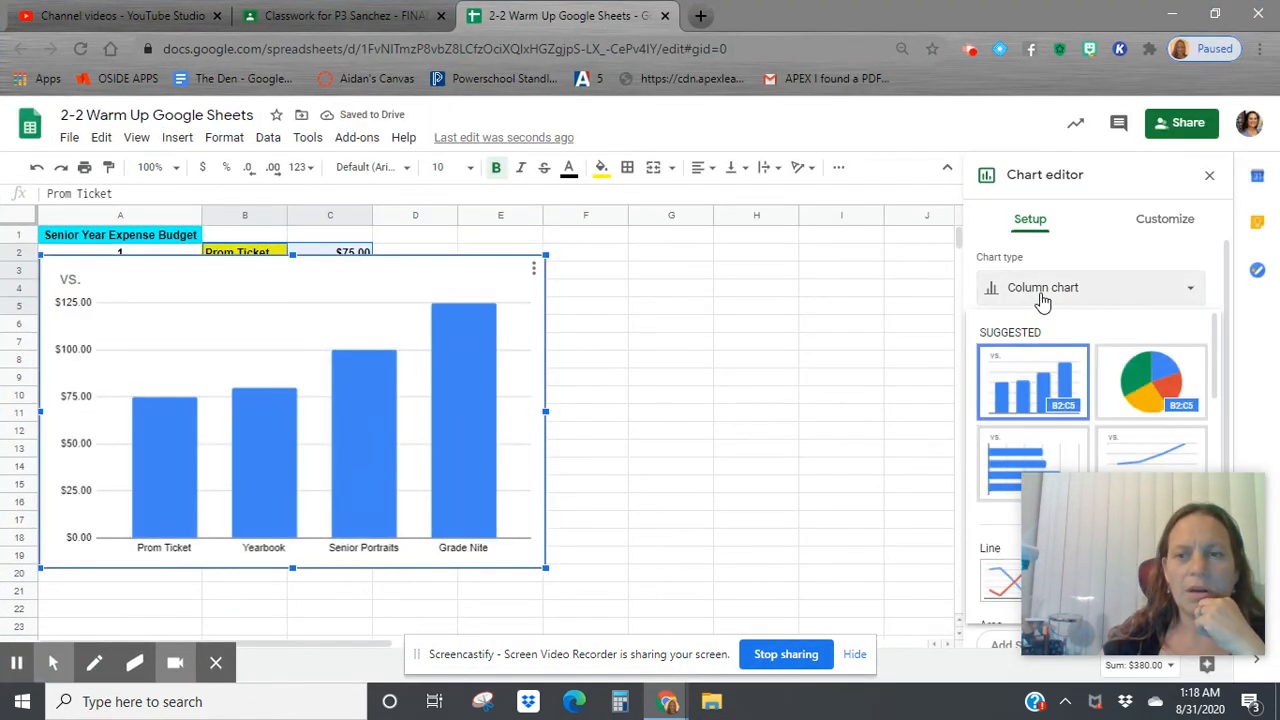
pyautogui.click(1138, 398)
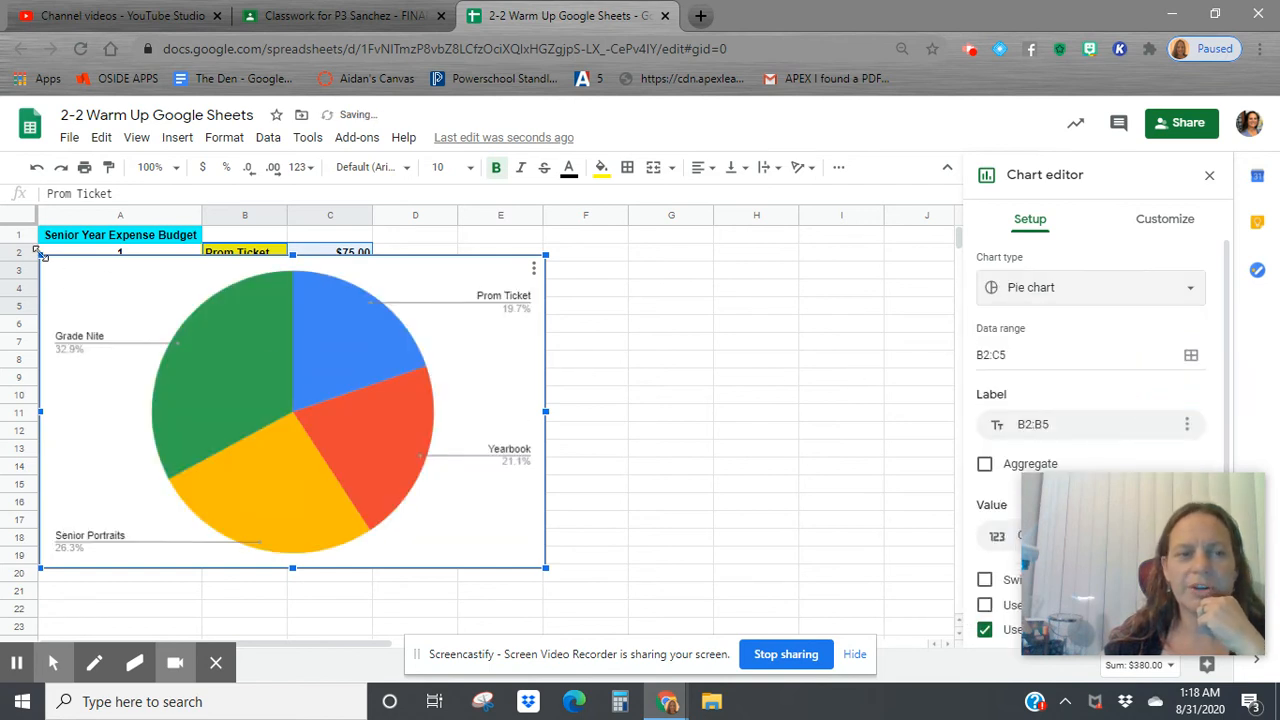
# Step: Shrink the pie chart and place it below the budget table, over about rows 8 to 19 of columns A to D
pyautogui.moveTo(36, 256); pyautogui.dragTo(153, 350)
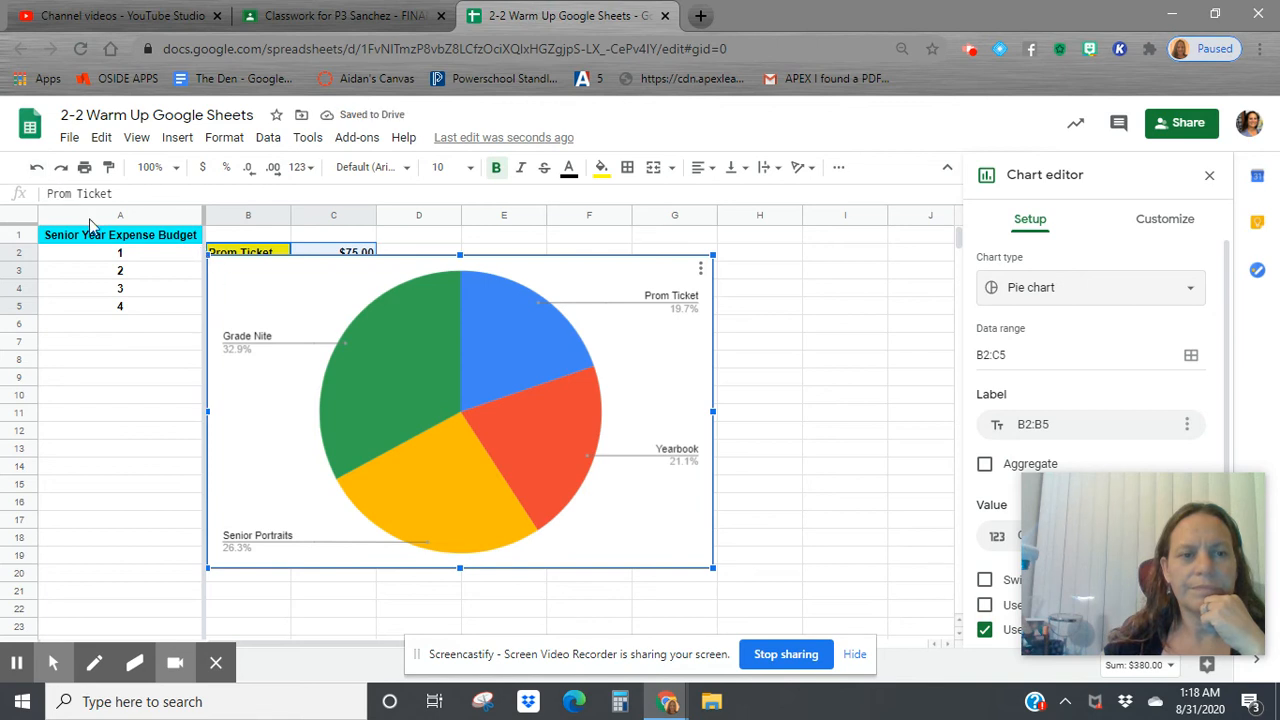
pyautogui.click(36, 167)
pyautogui.click(232, 292)
pyautogui.moveTo(204, 256); pyautogui.dragTo(350, 350)
pyautogui.moveTo(379, 430); pyautogui.dragTo(86, 433)
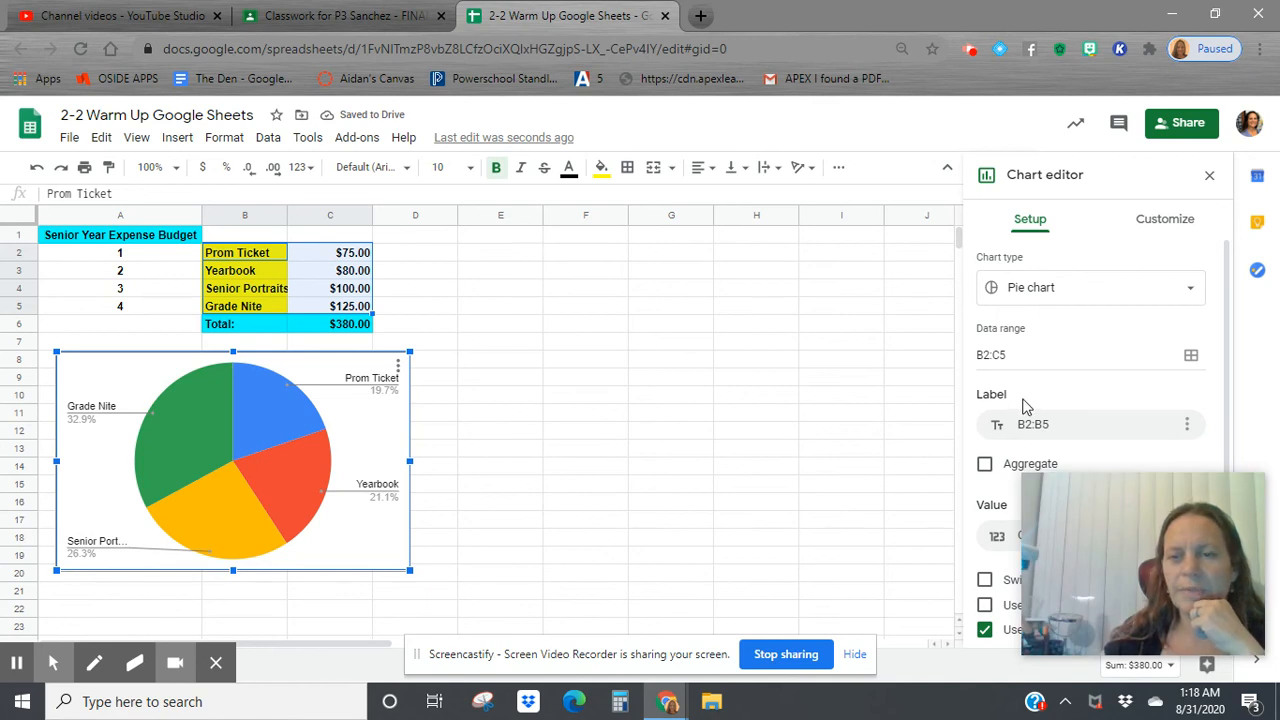
# Step: Recolor the Yearbook slice of the pie chart to a light red
pyautogui.scroll(-1, 1023, 409)
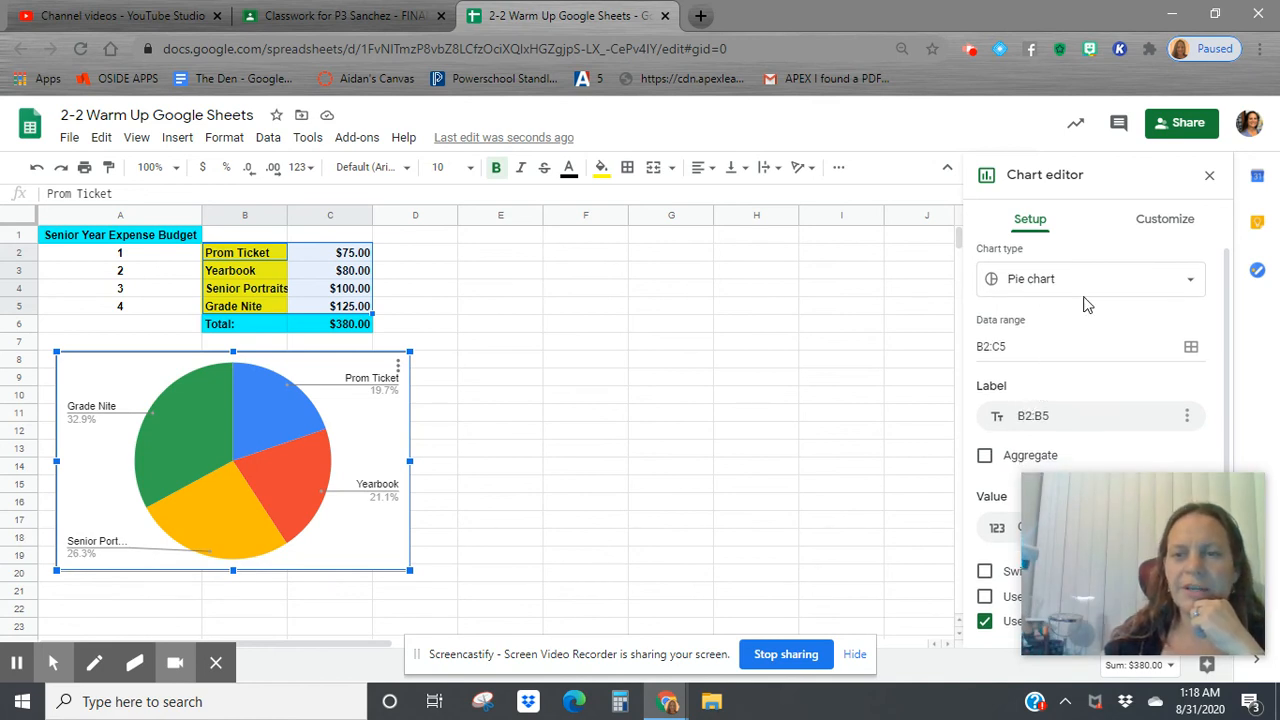
pyautogui.click(1162, 226)
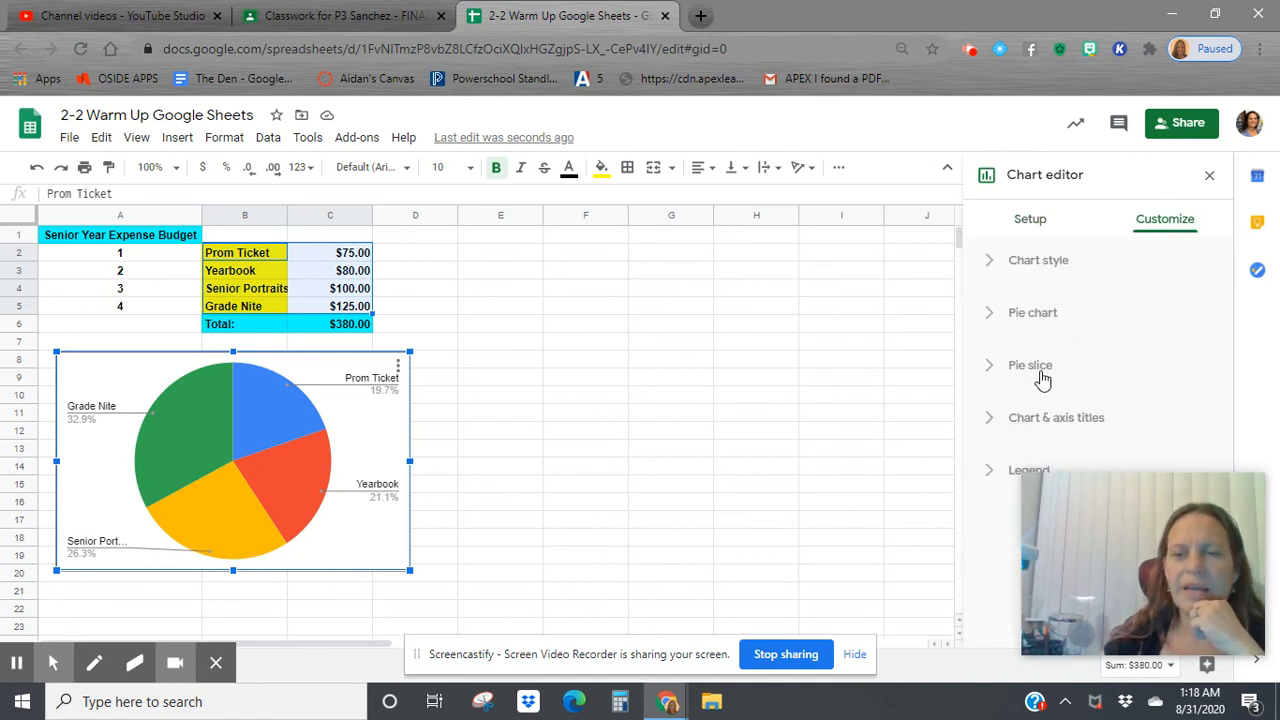
pyautogui.click(1033, 318)
pyautogui.scroll(-2, 1037, 340)
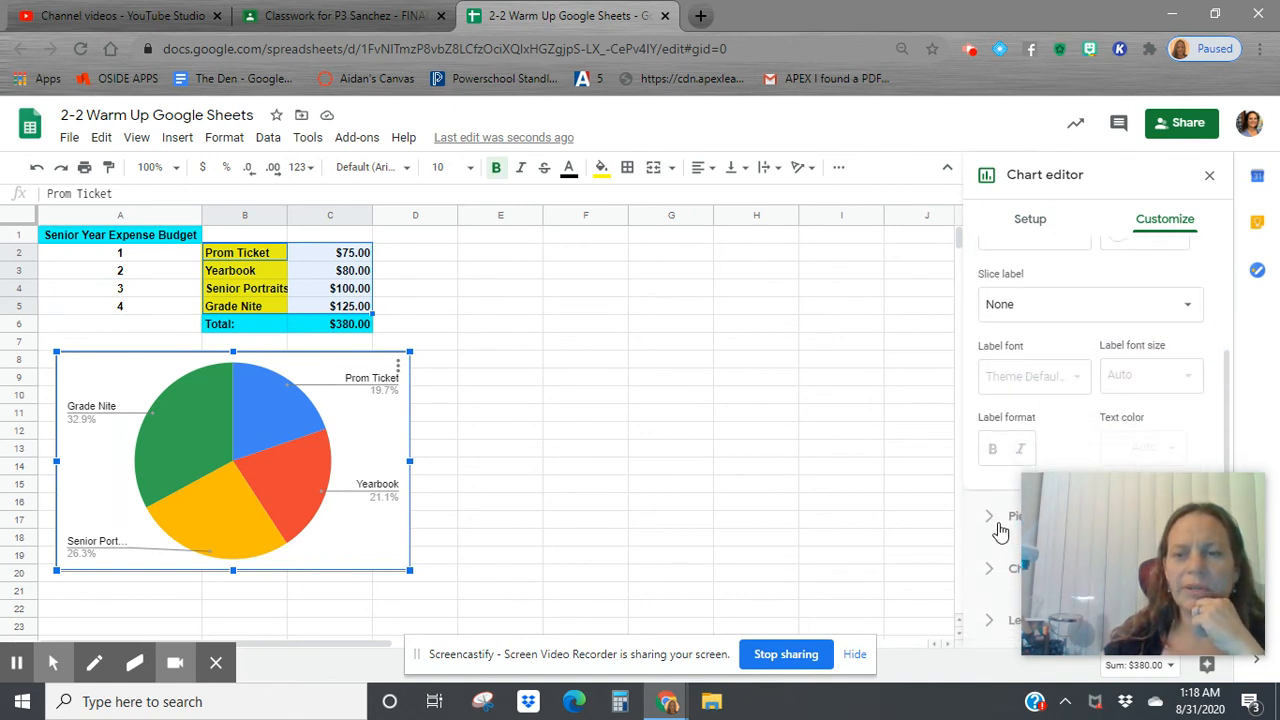
pyautogui.moveTo(1186, 526)
pyautogui.moveTo(1163, 493); pyautogui.dragTo(815, 437)
pyautogui.click(1038, 529)
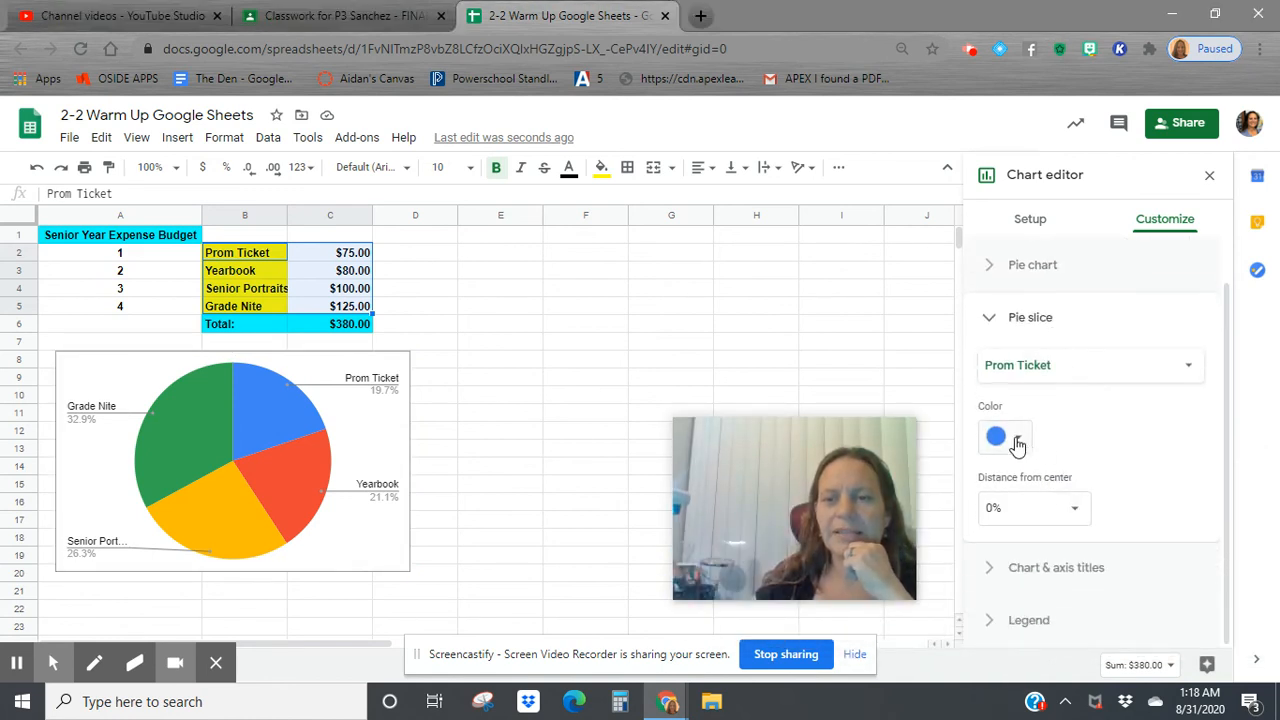
pyautogui.click(1044, 366)
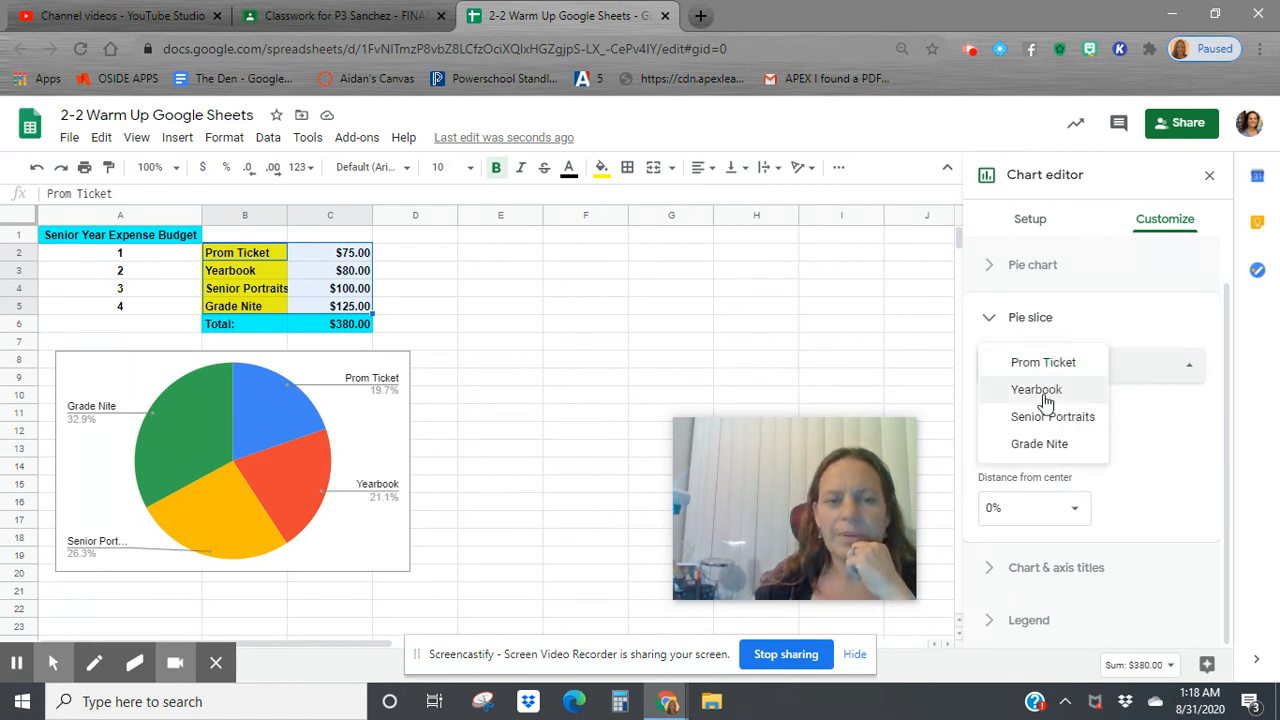
pyautogui.click(1042, 392)
pyautogui.click(1018, 448)
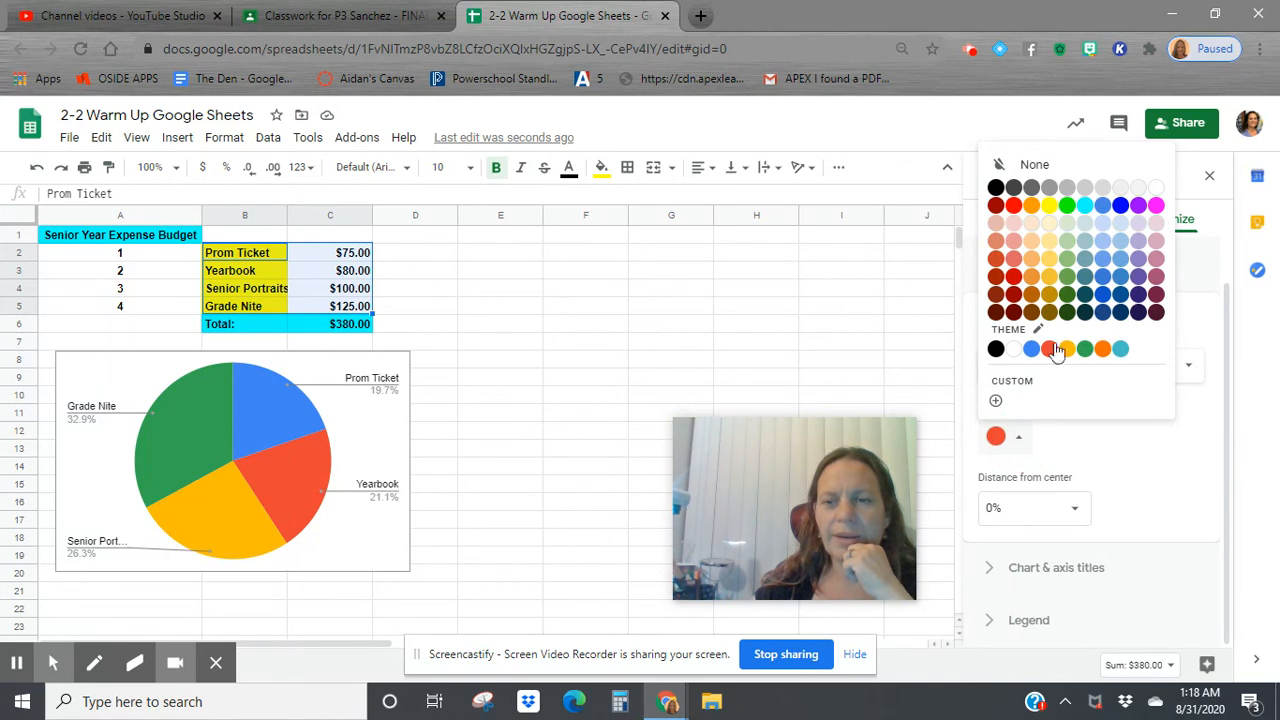
pyautogui.click(1011, 261)
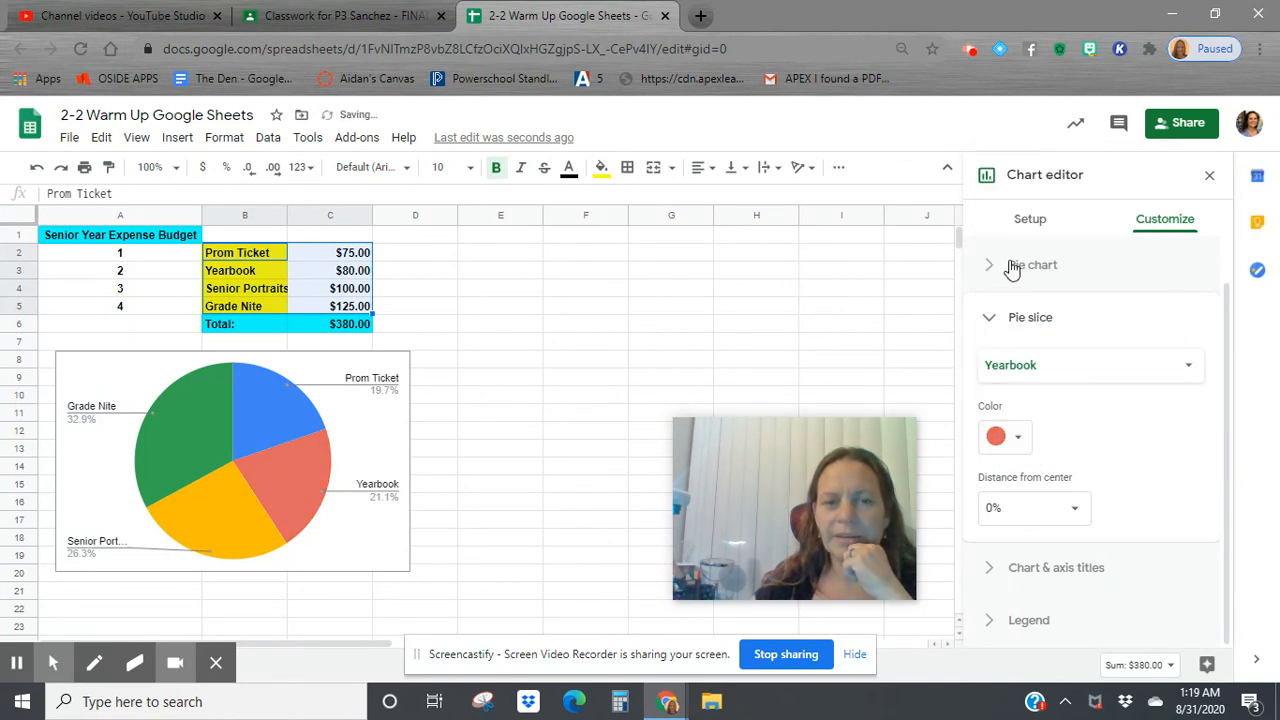
# Step: Recolor the Senior Portraits slice of the pie chart to a light magenta
pyautogui.click(1006, 442)
pyautogui.click(1073, 455)
pyautogui.click(1037, 372)
pyautogui.click(1057, 390)
pyautogui.click(1018, 440)
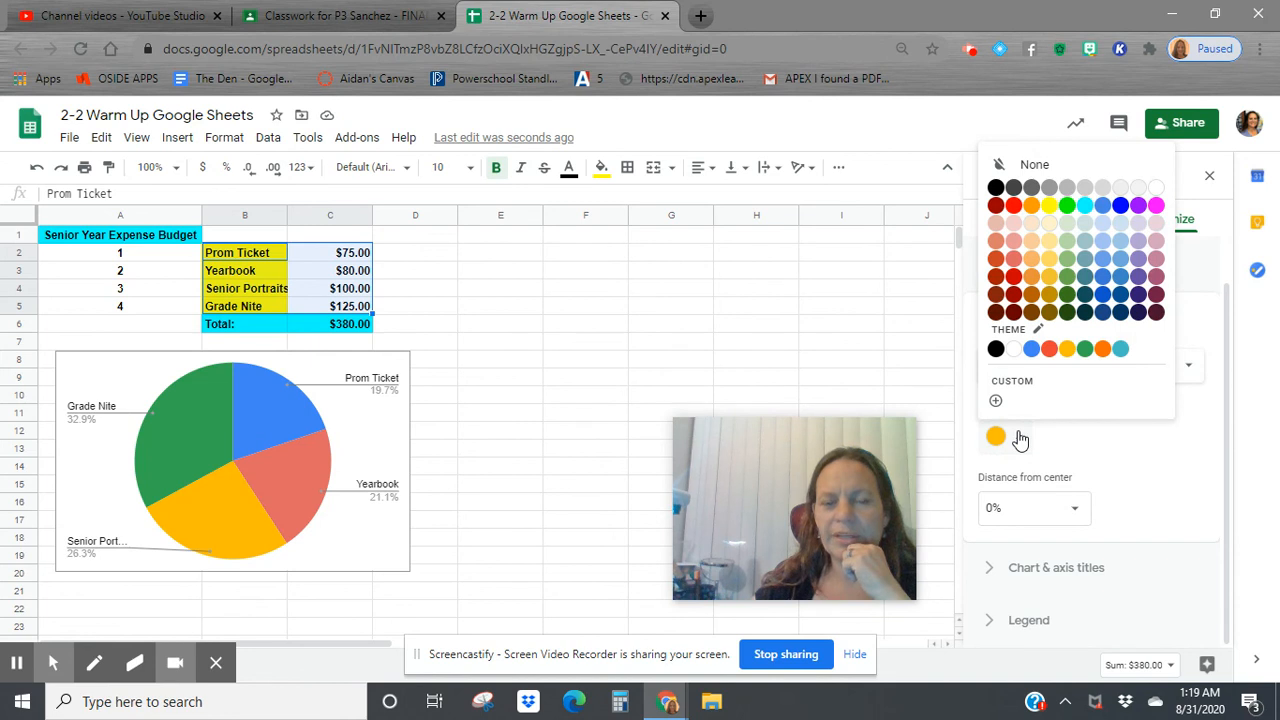
pyautogui.click(1156, 258)
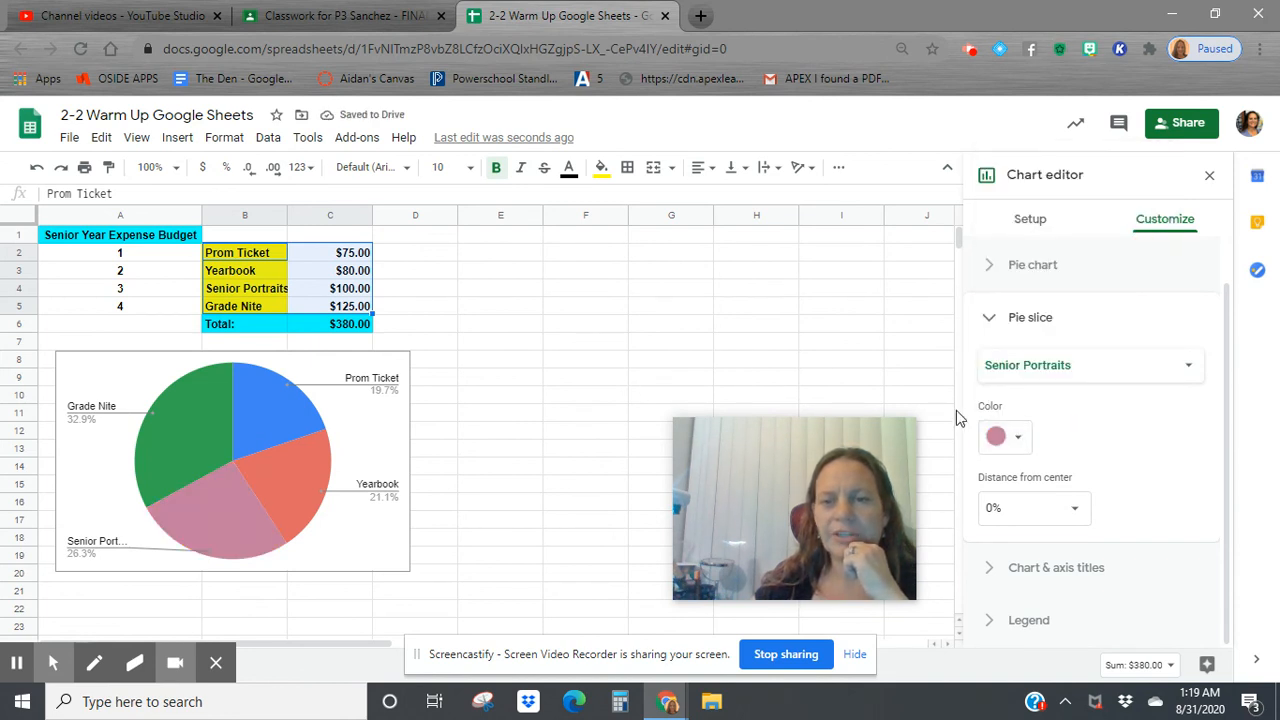
pyautogui.moveTo(895, 438)
pyautogui.click(841, 426)
pyautogui.moveTo(879, 431); pyautogui.dragTo(1136, 425)
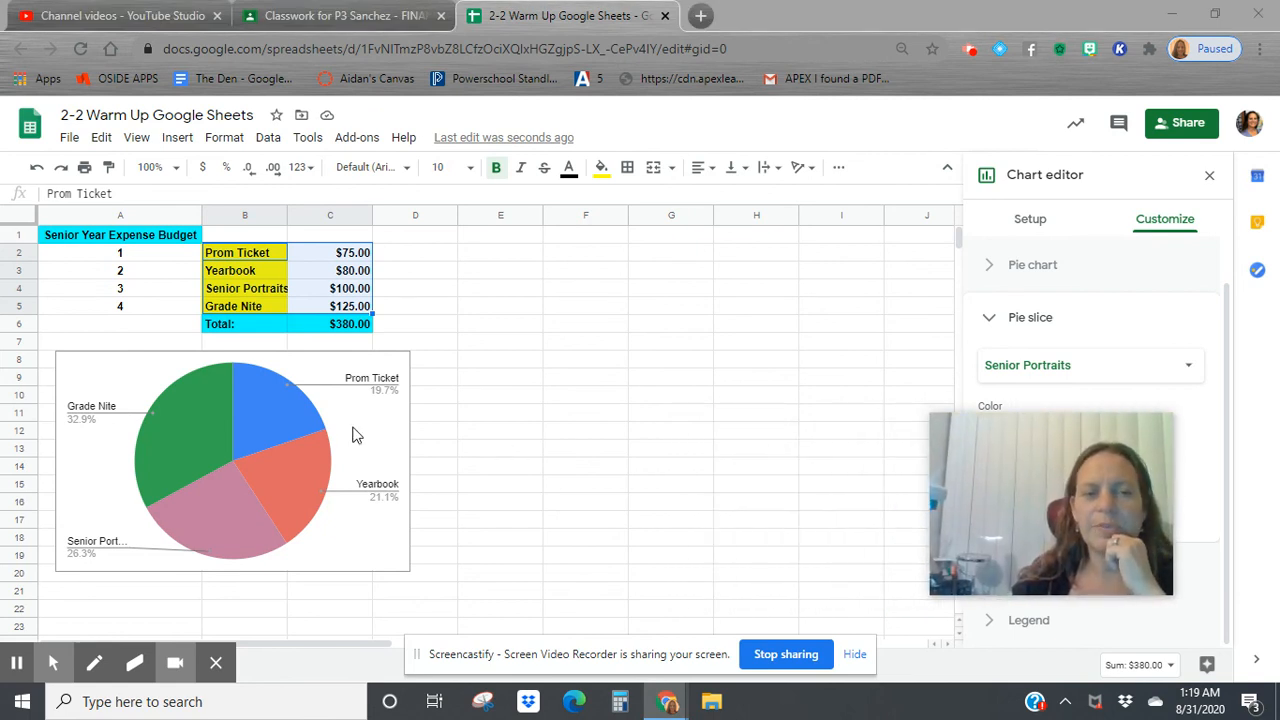